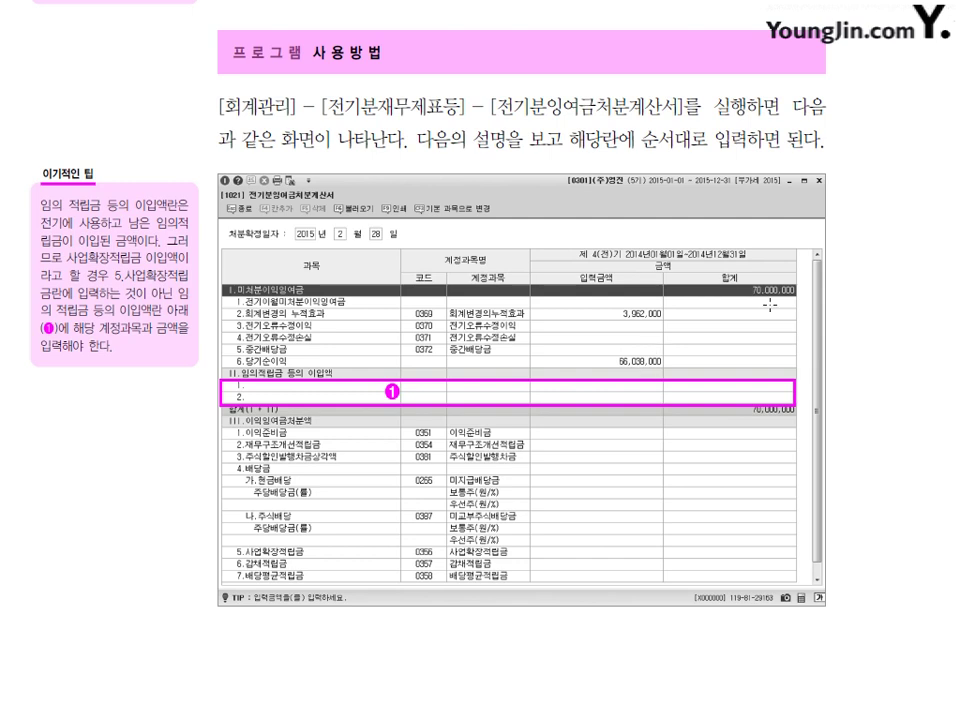
# - Read the exercise instructions and the 제조원가명세서 figures for (주)영진 in the textbook
pyautogui.scroll(-15, 718, 574)
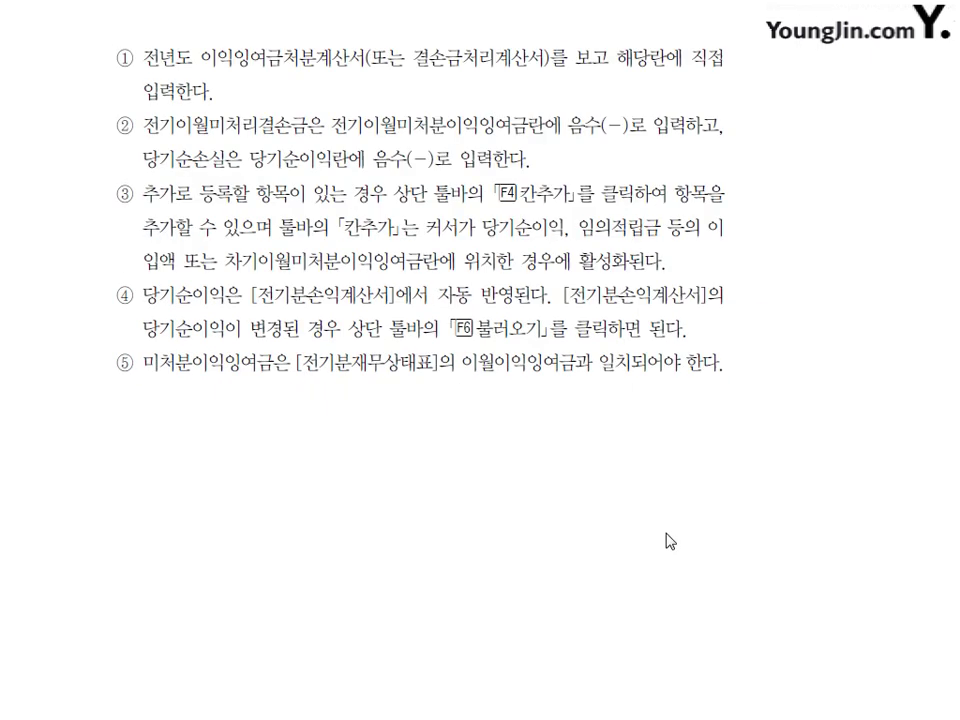
pyautogui.scroll(-5, 662, 543)
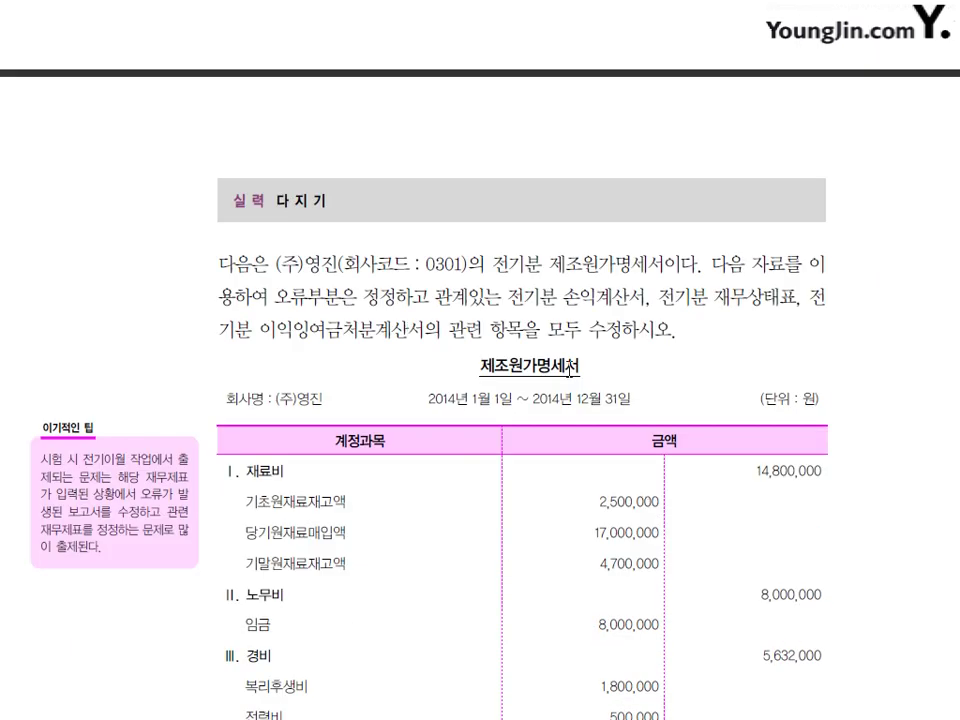
pyautogui.scroll(-1, 553, 359)
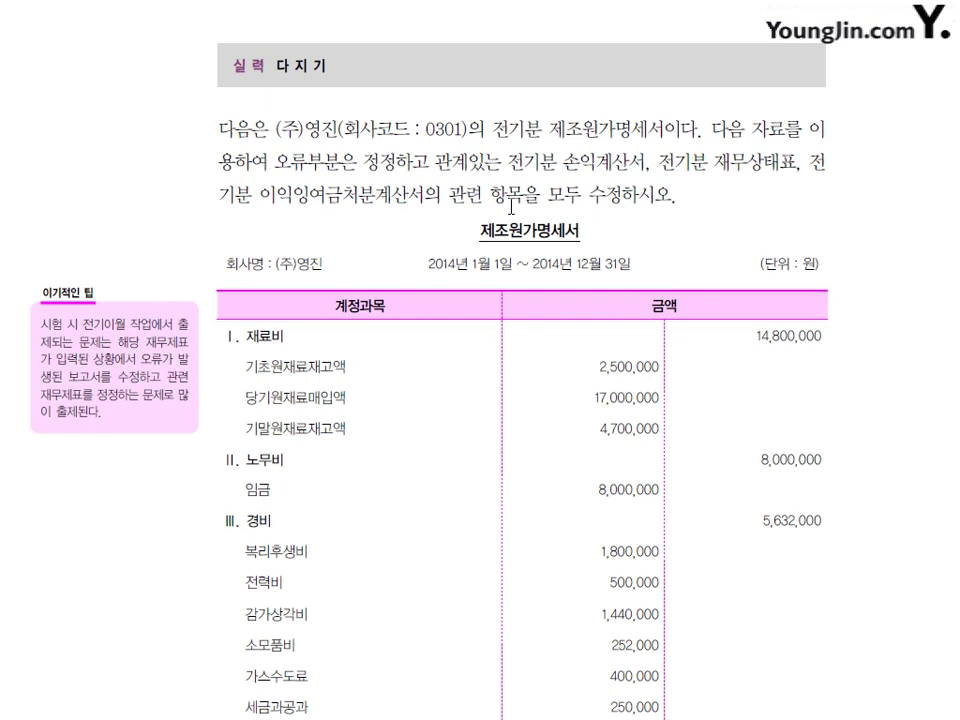
pyautogui.scroll(-3, 442, 397)
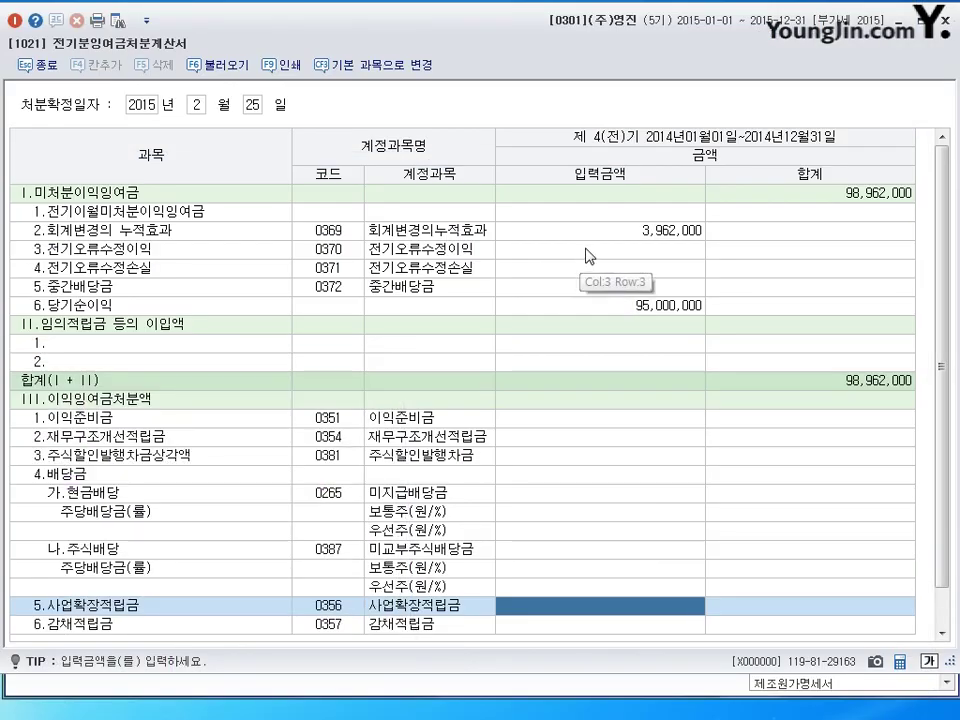
# - Switch to KcLep, replace the open statement with 전기분원가명세서, and set 당기원재료매입액 under 원재료비 to 17,000,000
pyautogui.click(944, 19)
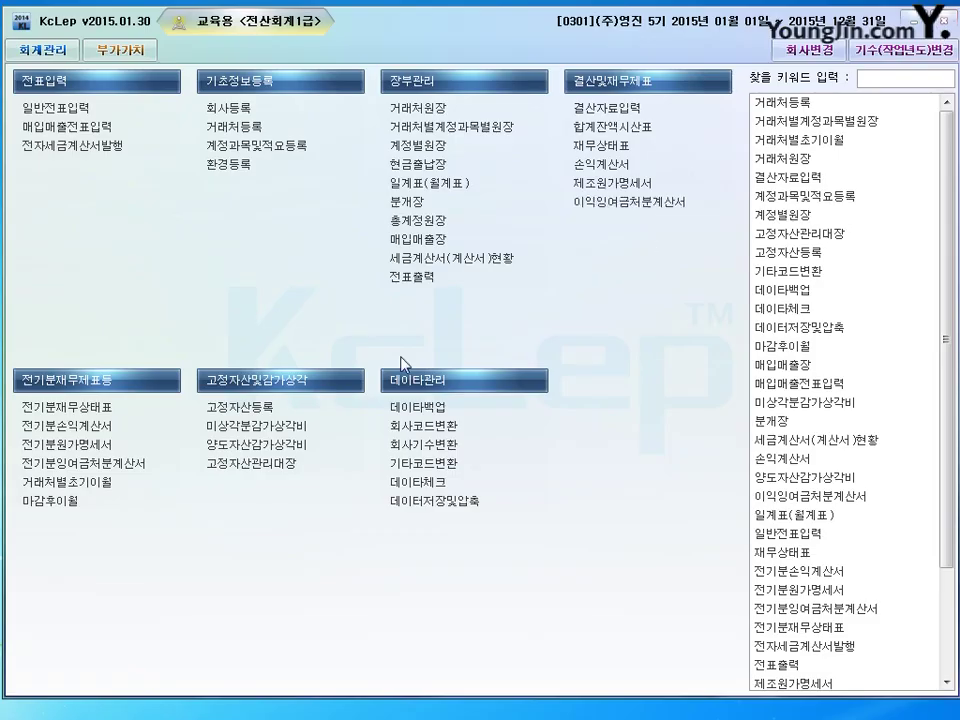
pyautogui.click(92, 451)
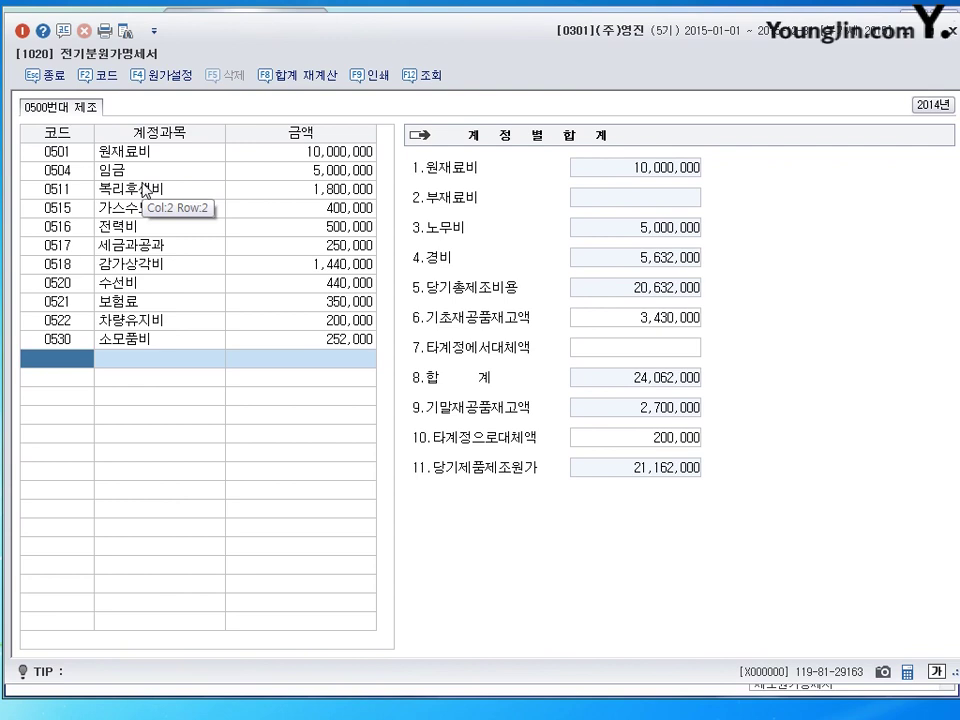
pyautogui.click(312, 158)
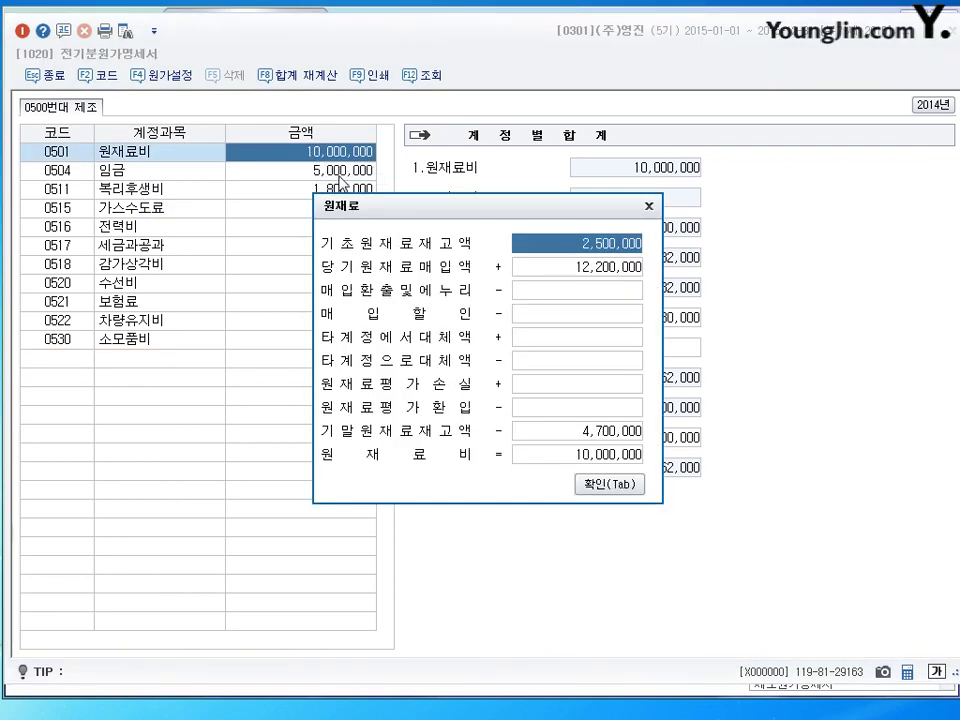
pyautogui.moveTo(417, 217); pyautogui.dragTo(494, 174)
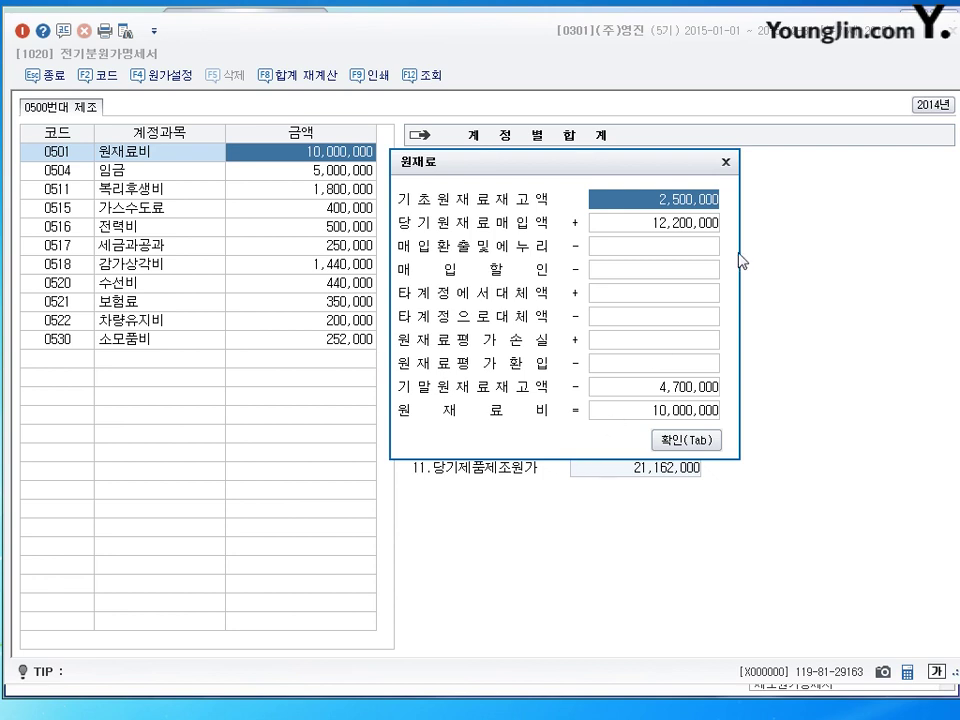
pyautogui.click(680, 222)
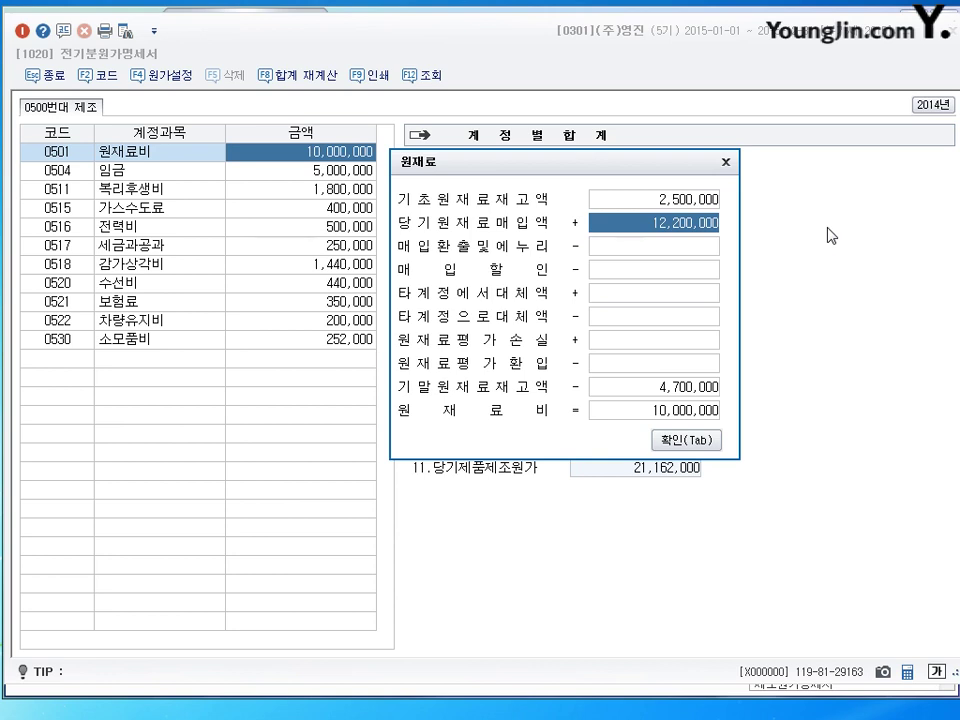
pyautogui.press('BackSpace')
pyautogui.write('17000000')
pyautogui.press('Return')
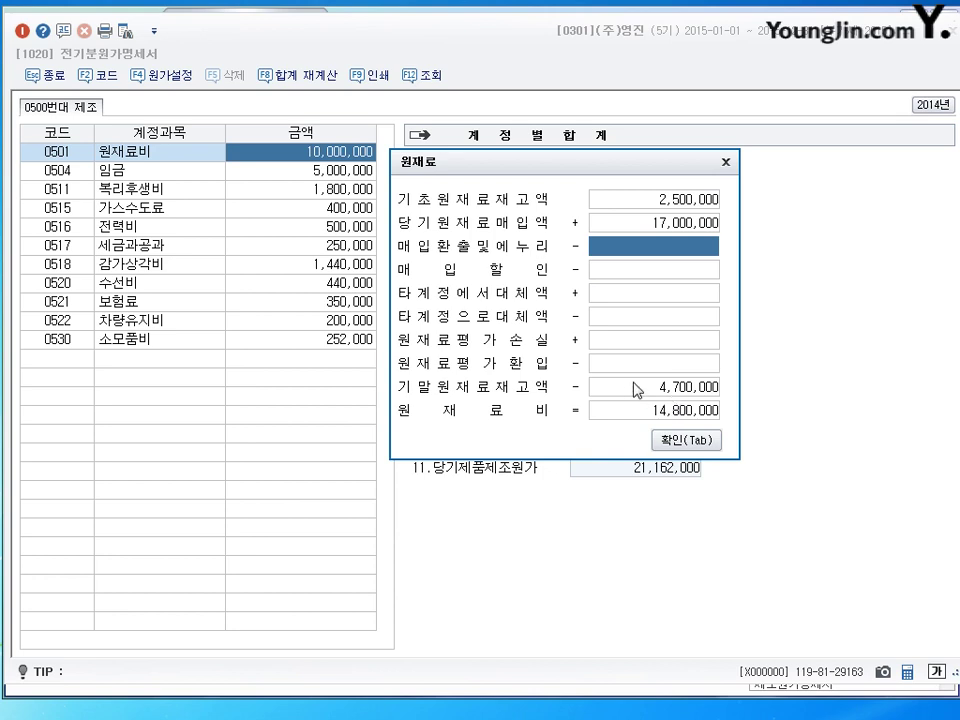
pyautogui.click(678, 443)
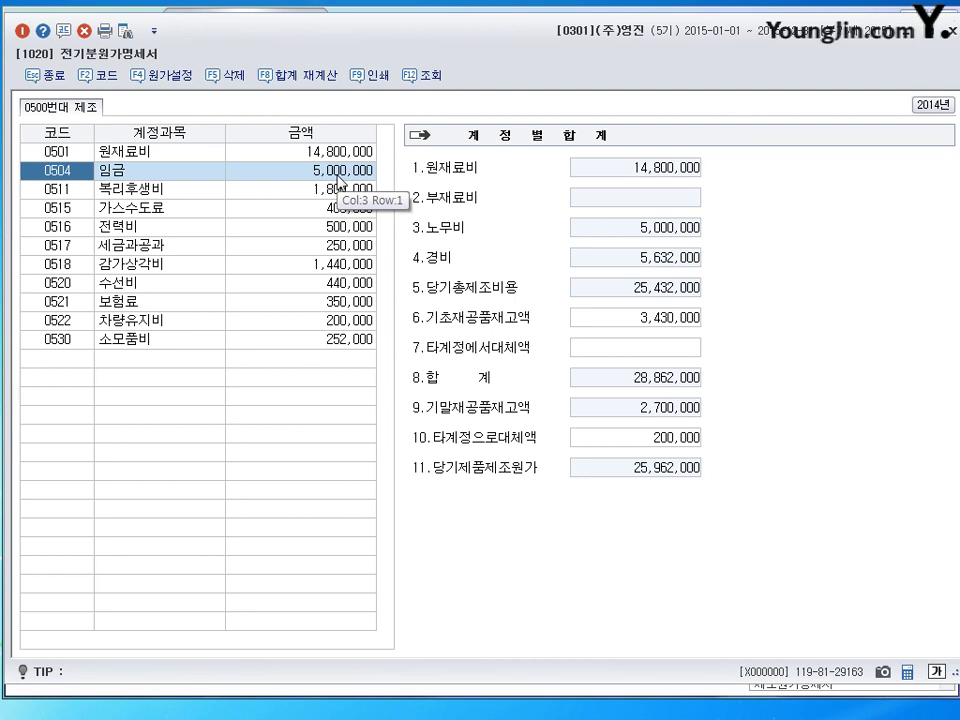
# - Set the 임금 (0504) amount in 전기분원가명세서 to 8,000,000
pyautogui.click(337, 176)
pyautogui.write('8000000')
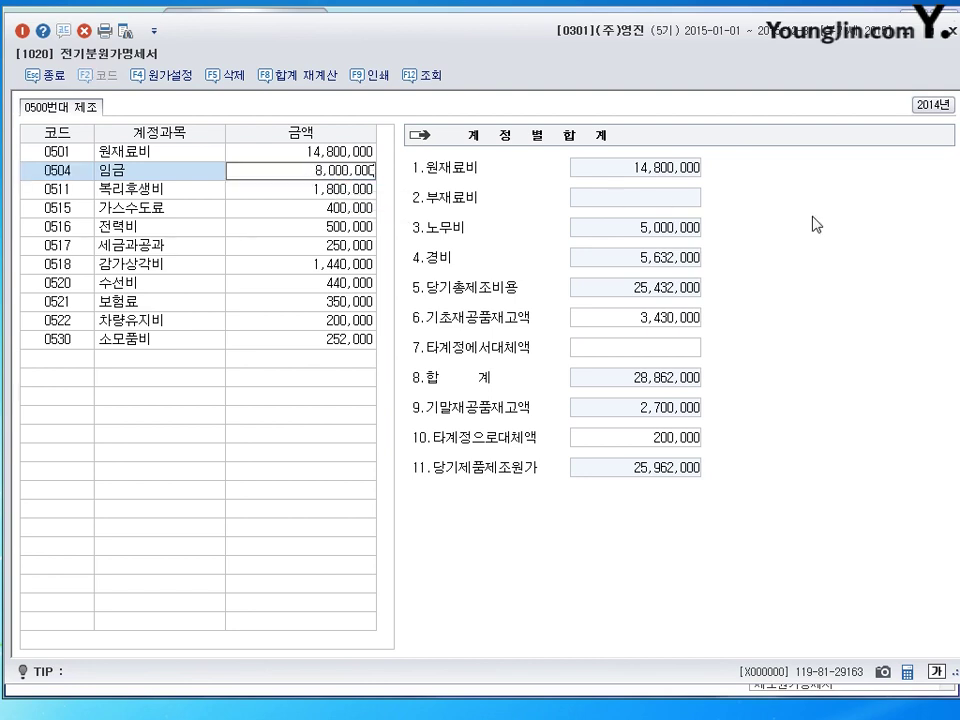
pyautogui.press('Return')
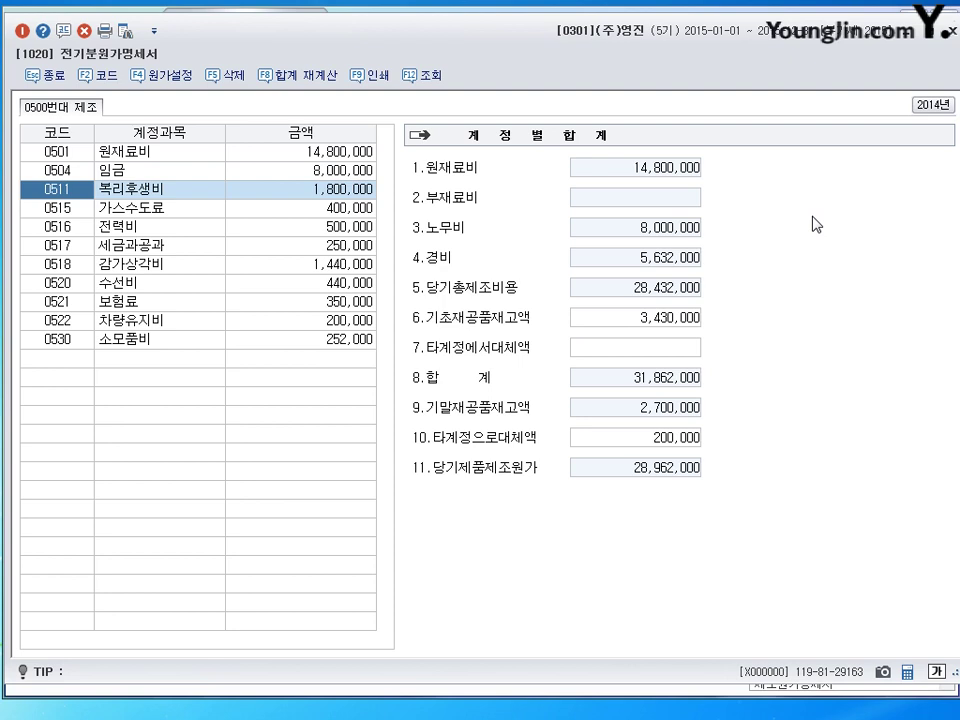
# - Check the expense amounts in 전기분원가명세서 from 복리후생비 through 소모품비 against the exercise
pyautogui.click(310, 189)
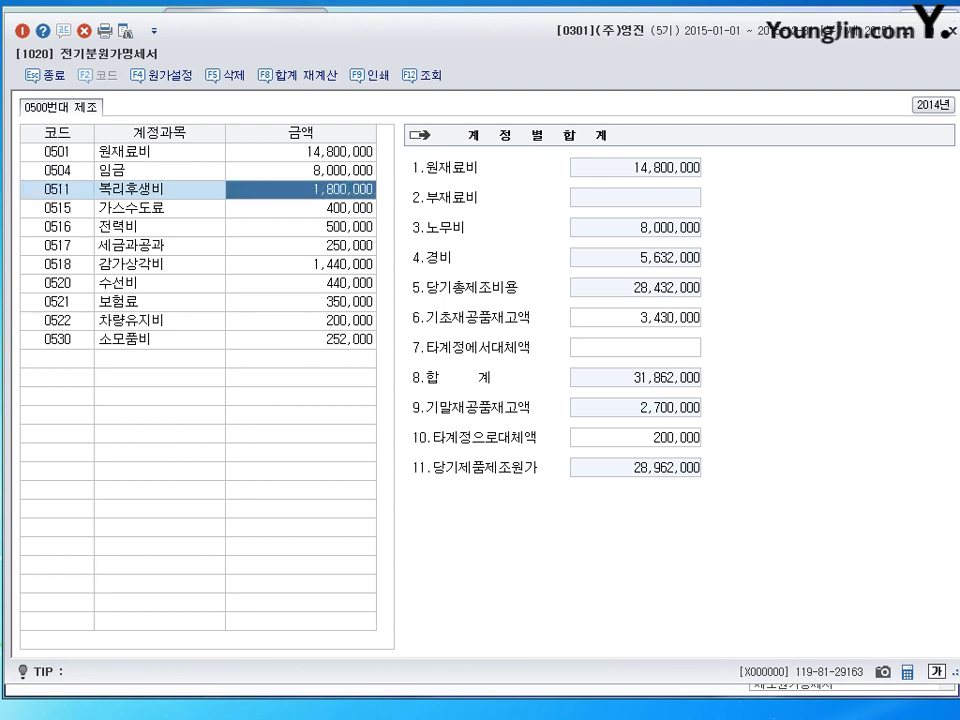
pyautogui.click(310, 208)
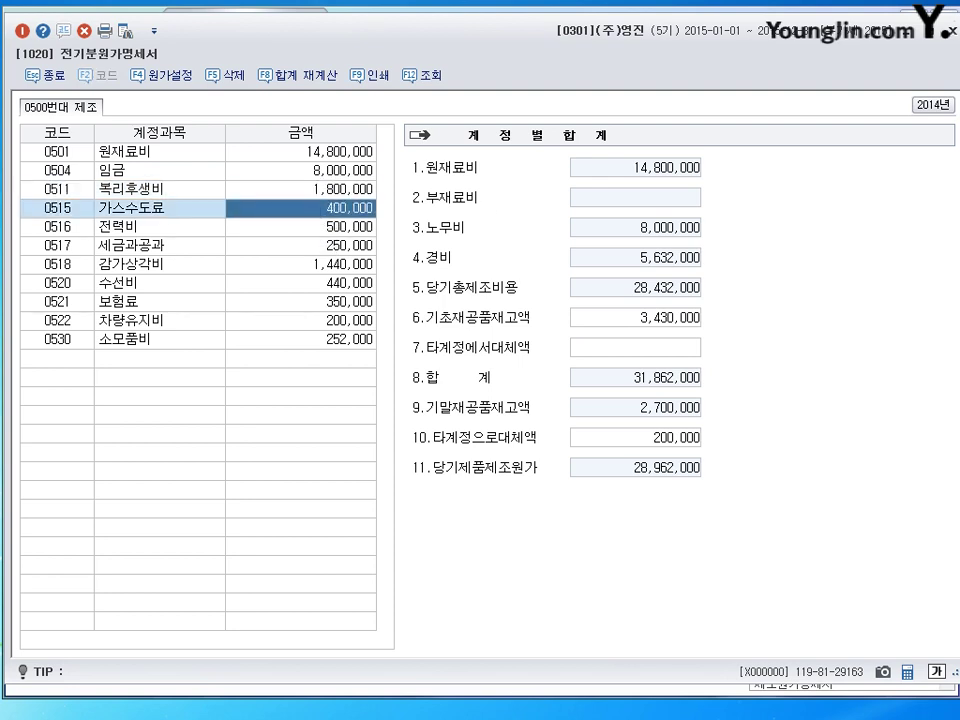
pyautogui.click(310, 227)
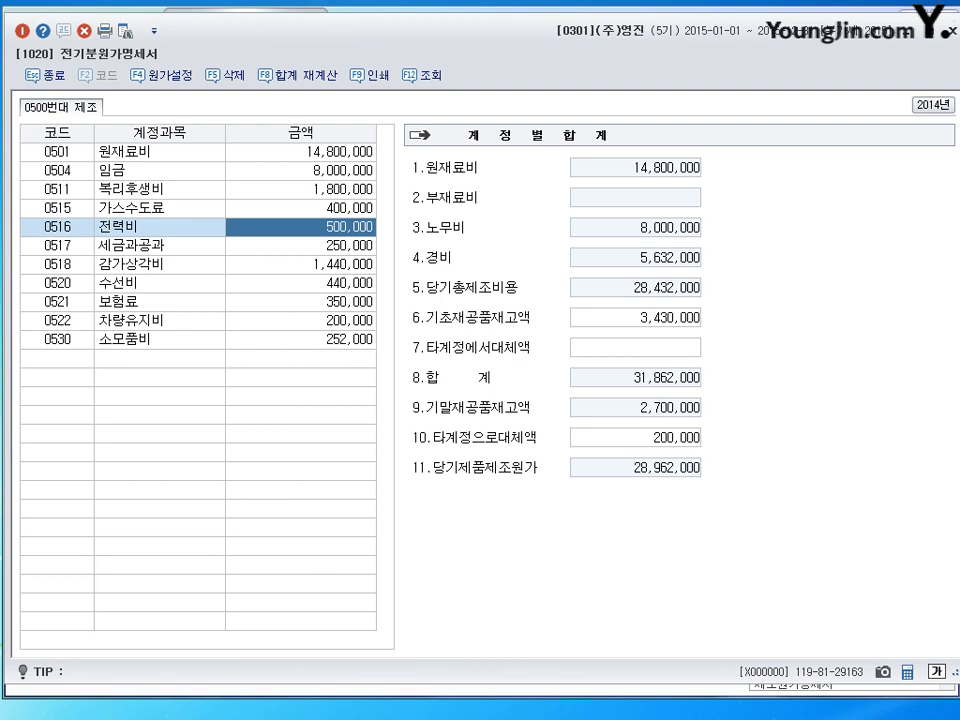
pyautogui.click(310, 208)
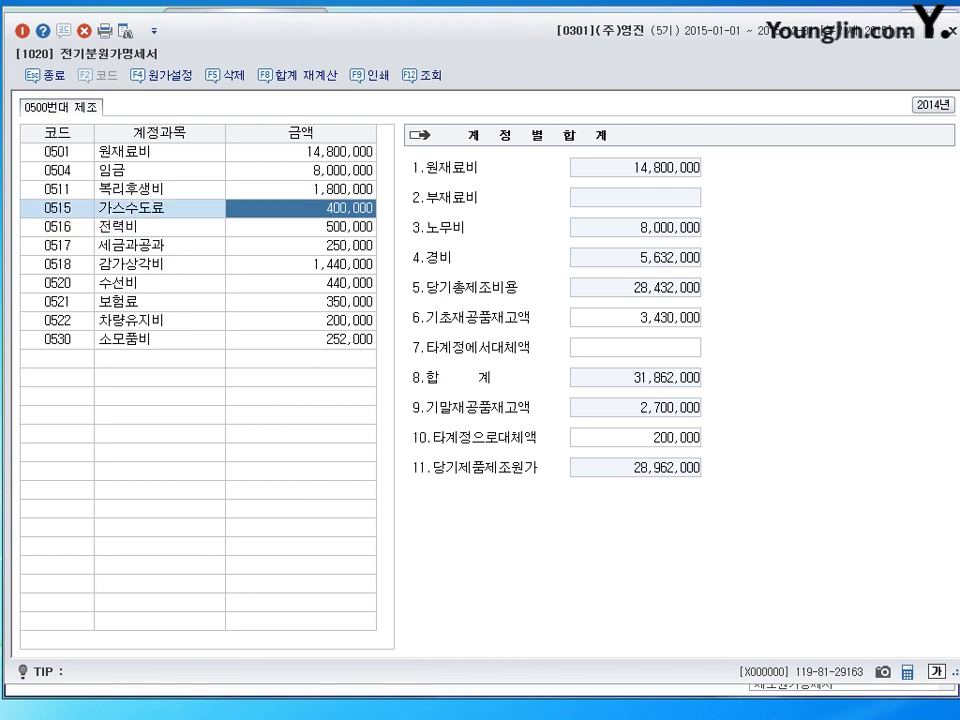
pyautogui.press('Down')
pyautogui.press('Down')
pyautogui.press('Down')
pyautogui.press('Down')
pyautogui.press('Down')
pyautogui.press('Down')
pyautogui.press('Down')
pyautogui.press('Down')
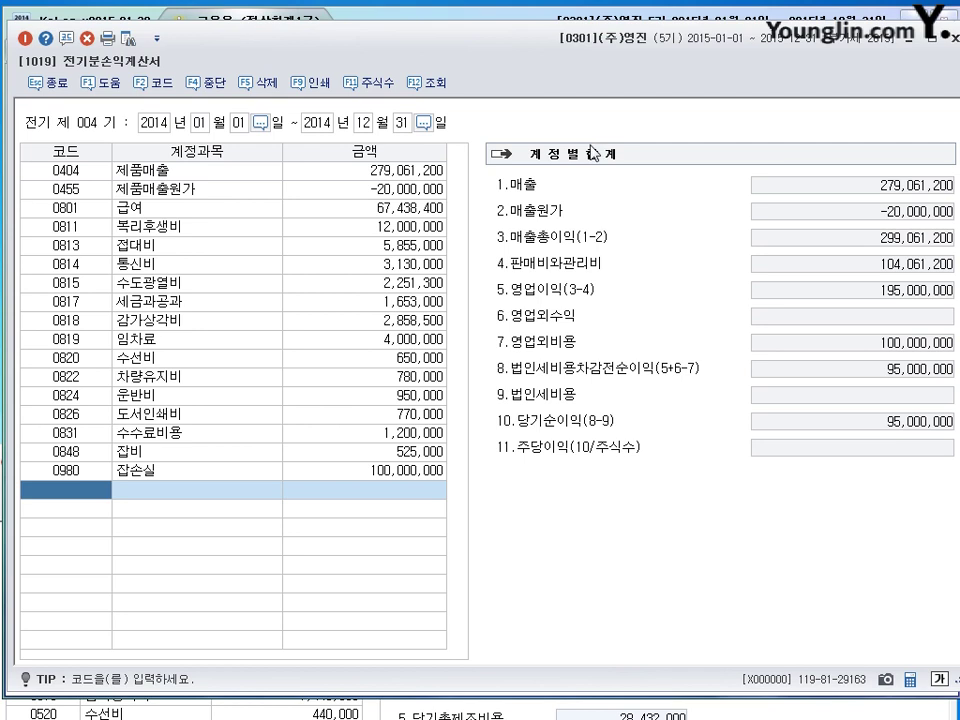
# - Arrange the 전기분손익계산서 and 전기분원가명세서 windows above one another and make the income statement active
pyautogui.moveTo(598, 62); pyautogui.dragTo(589, 44)
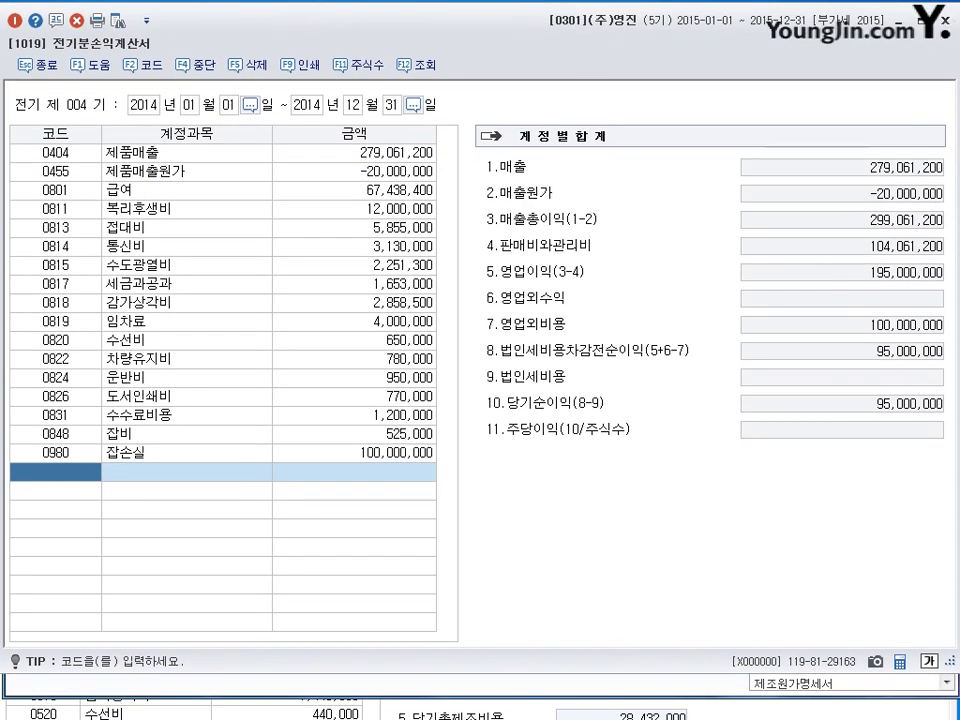
pyautogui.click(750, 690)
pyautogui.moveTo(666, 472); pyautogui.dragTo(500, 134)
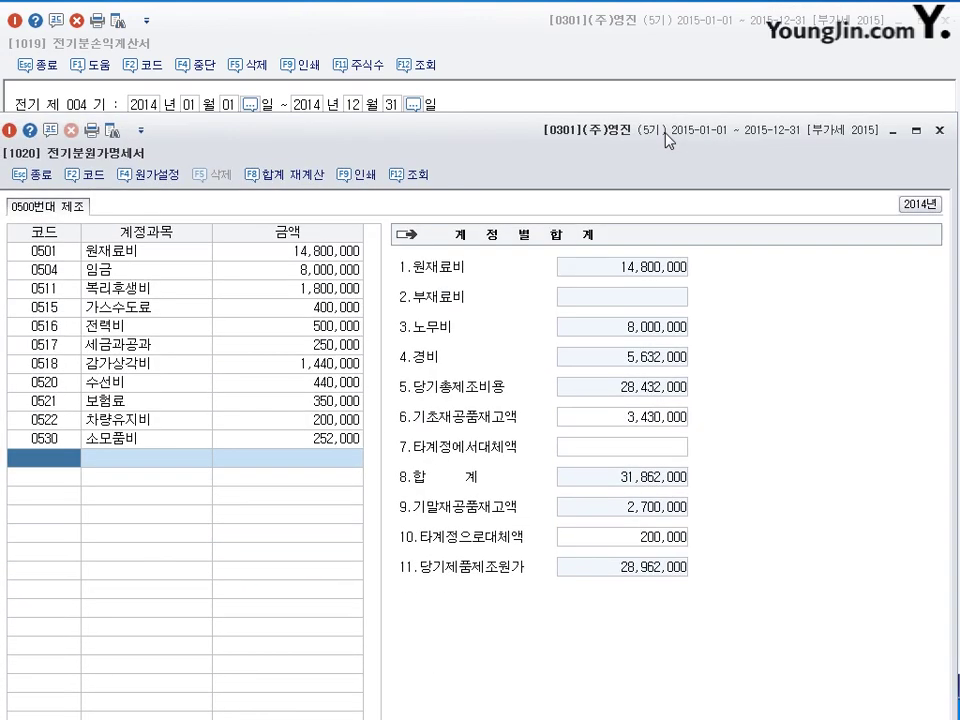
pyautogui.moveTo(780, 146); pyautogui.dragTo(782, 483)
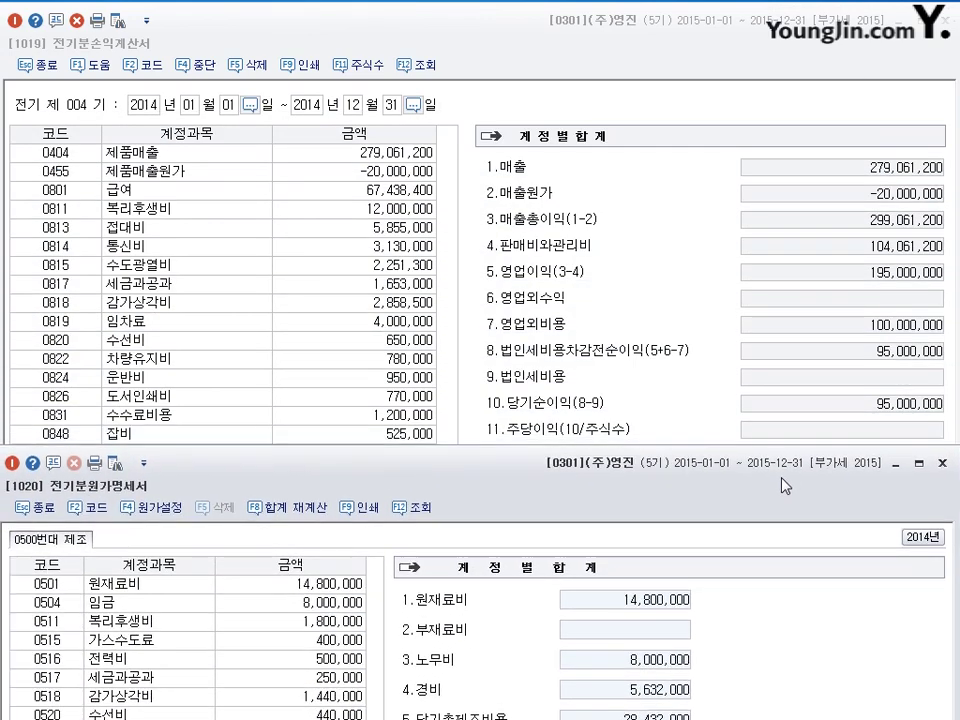
pyautogui.click(592, 24)
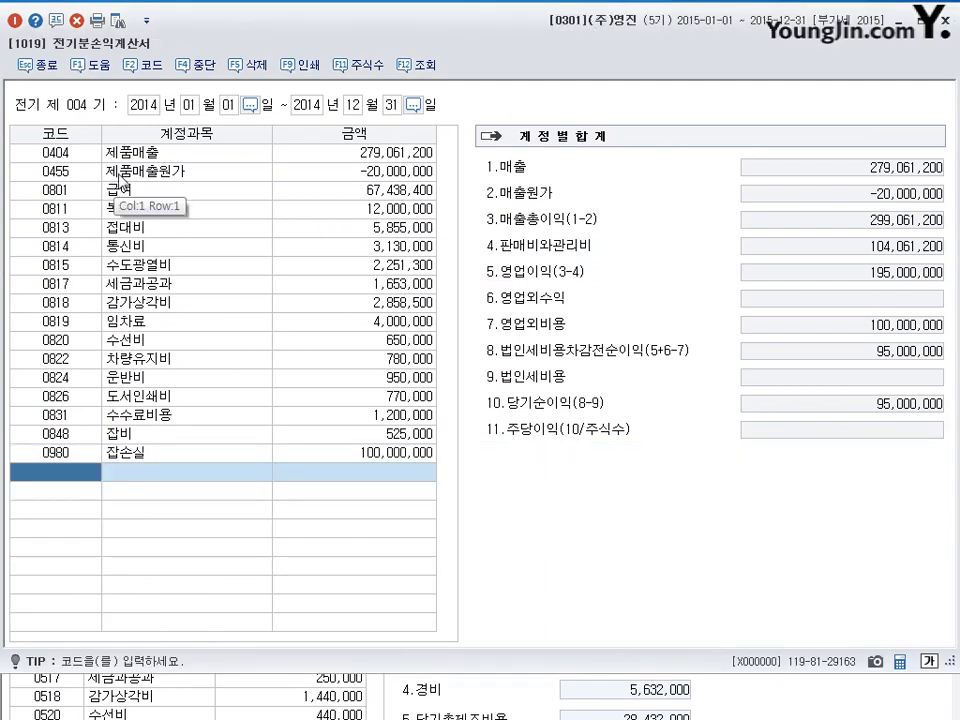
# - Open the 제품매출원가 breakdown at 당기제품제조원가, look up the matching total in 전기분원가명세서, and close that cost statement
pyautogui.click(340, 172)
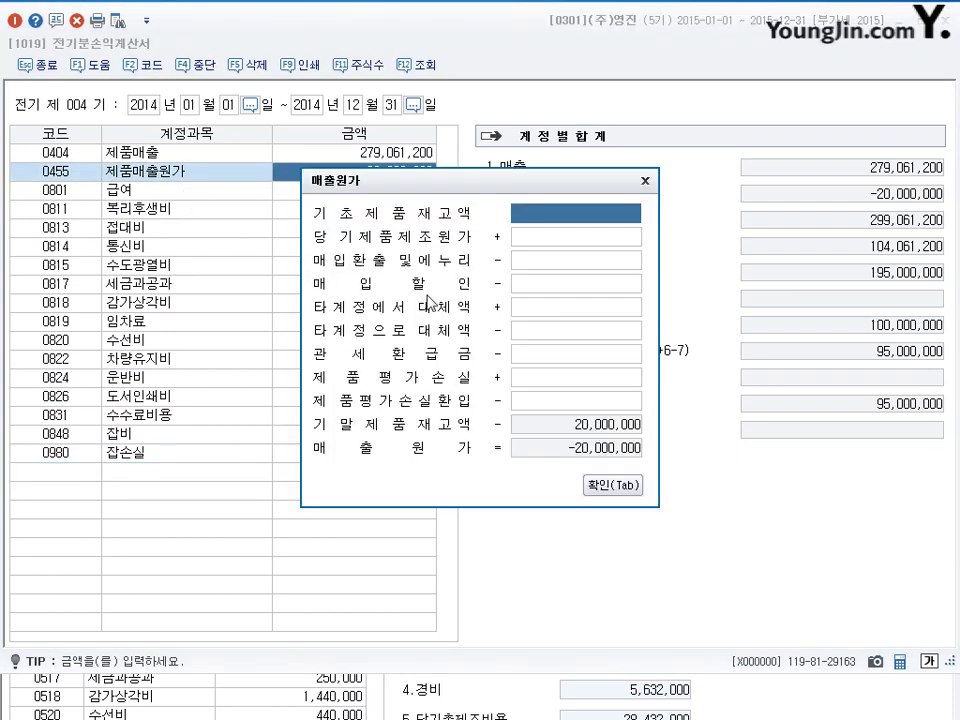
pyautogui.press('Return')
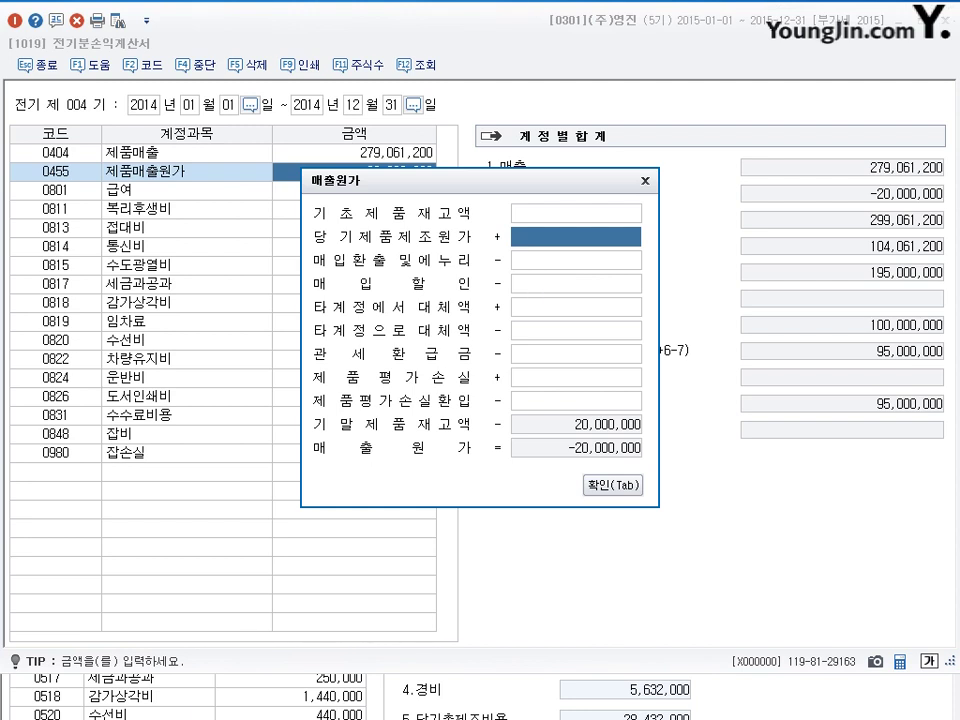
pyautogui.moveTo(465, 430); pyautogui.dragTo(475, 45)
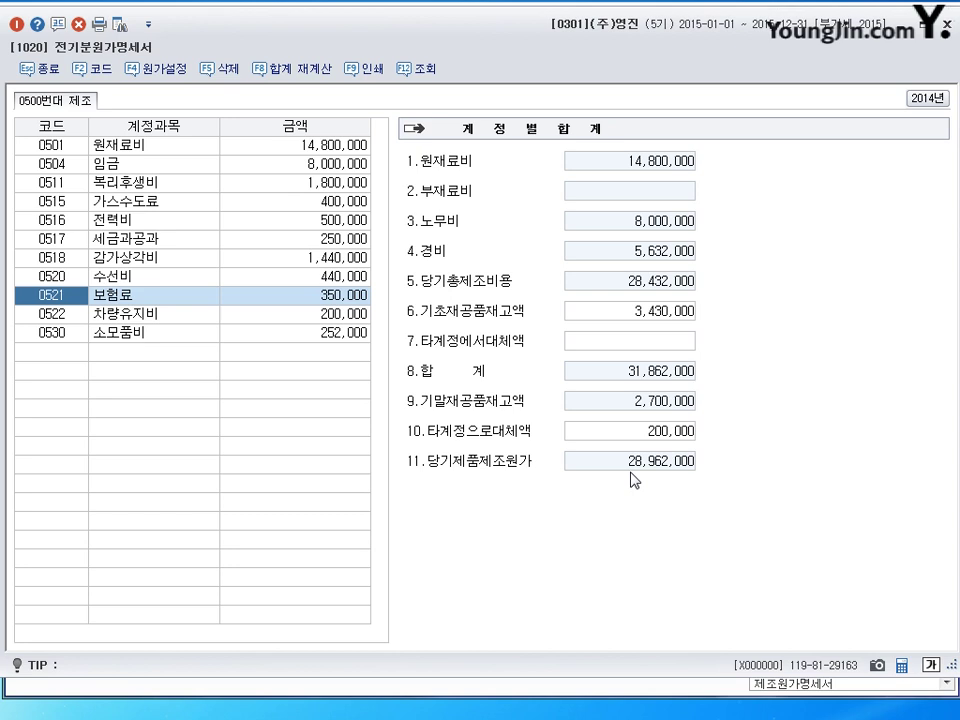
pyautogui.click(947, 25)
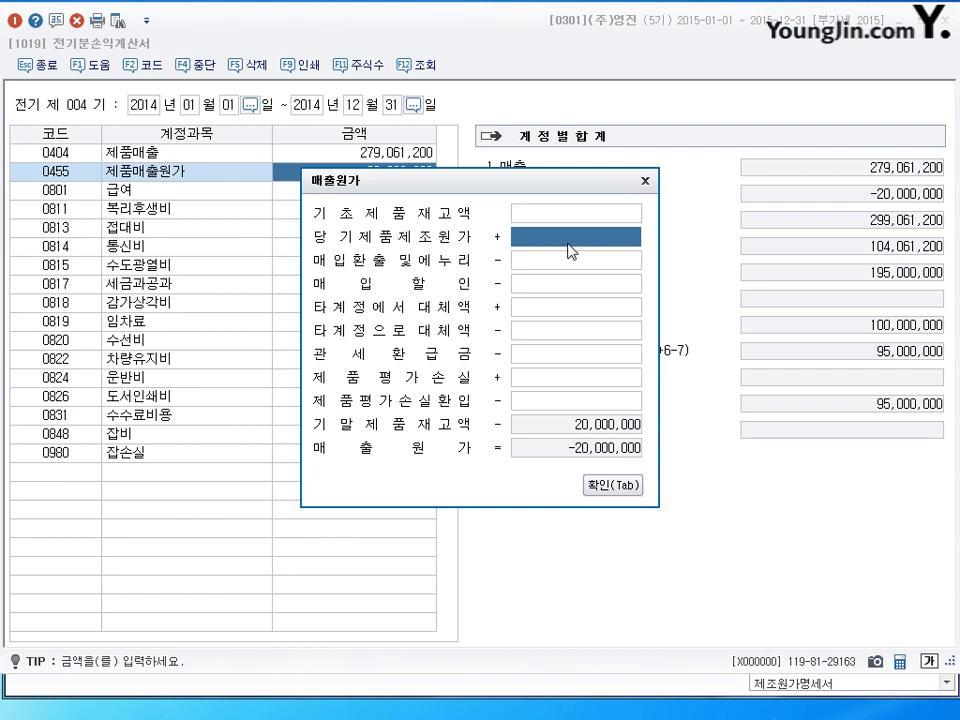
# - Set 당기제품제조원가 to 28,962,000 in the 매출원가 breakdown, apply it, and briefly review the breakdown again
pyautogui.write('28962000')
pyautogui.press('Return')
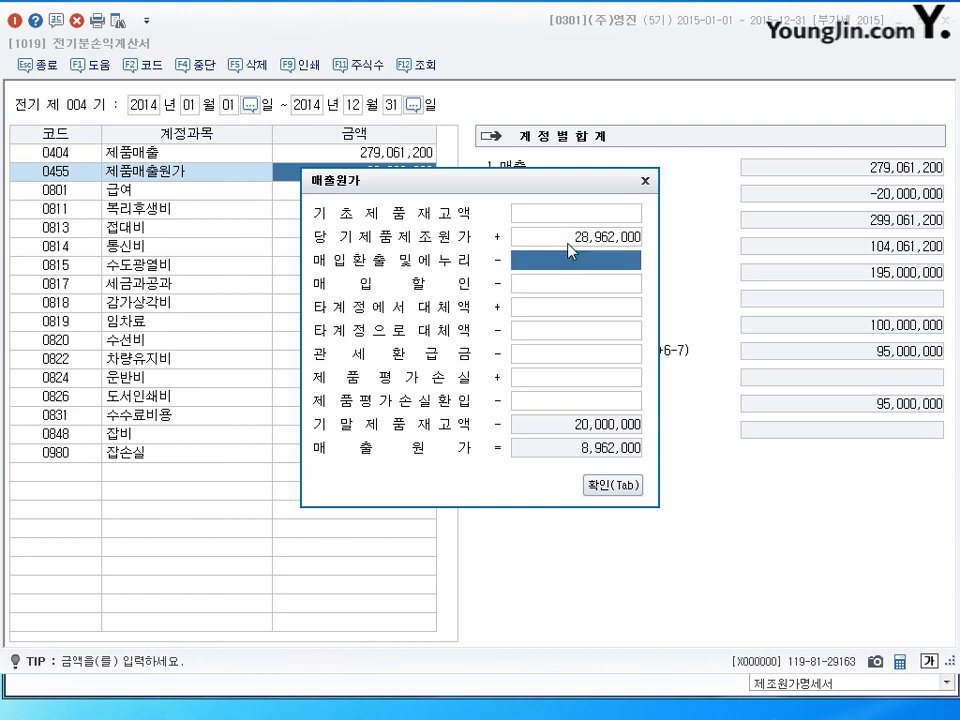
pyautogui.moveTo(572, 182); pyautogui.dragTo(548, 134)
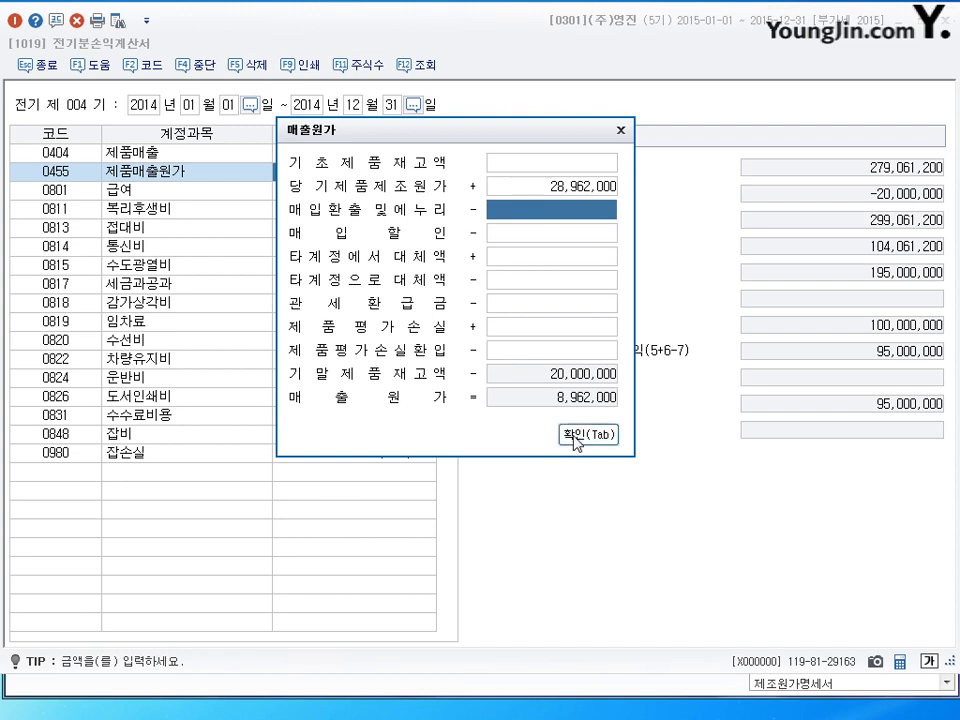
pyautogui.press('Return')
pyautogui.press('Return')
pyautogui.press('Return')
pyautogui.press('Return')
pyautogui.press('Return')
pyautogui.press('Return')
pyautogui.press('Return')
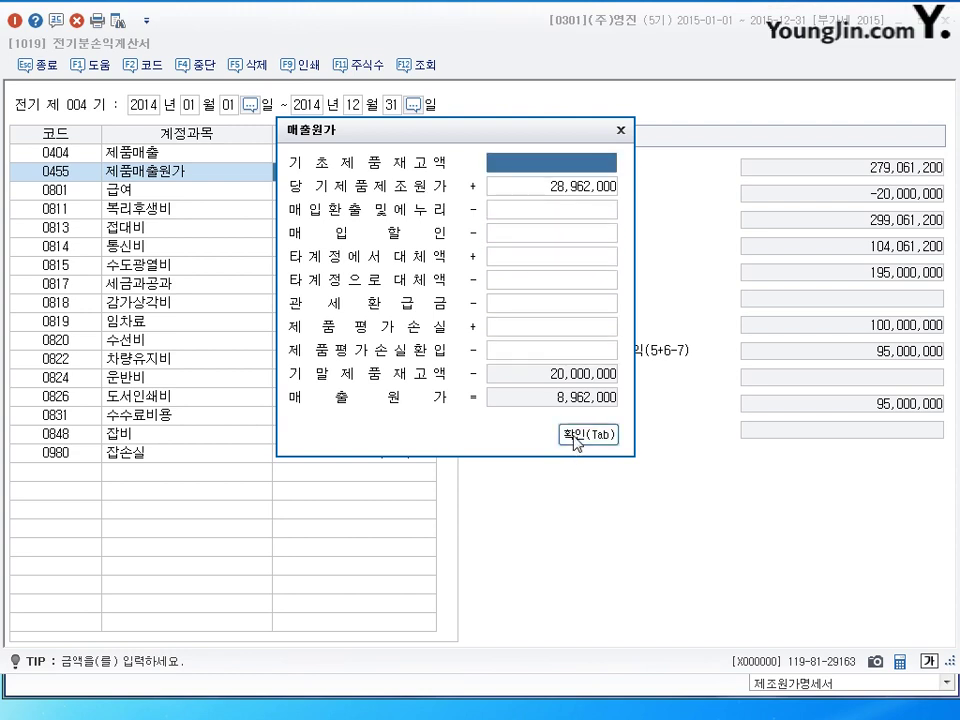
pyautogui.click(576, 438)
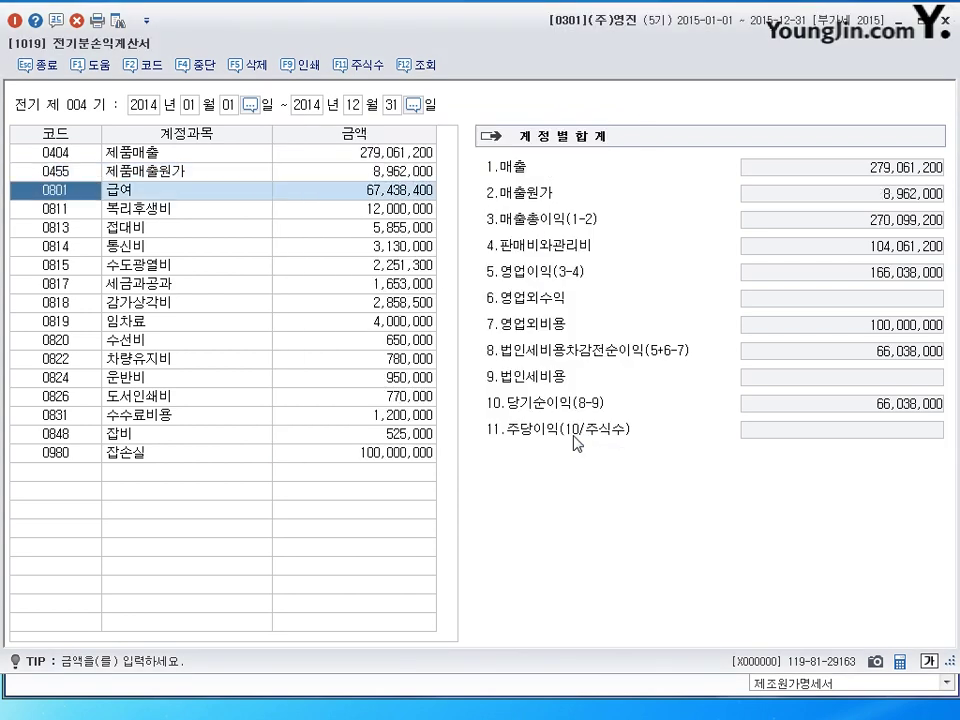
pyautogui.click(364, 172)
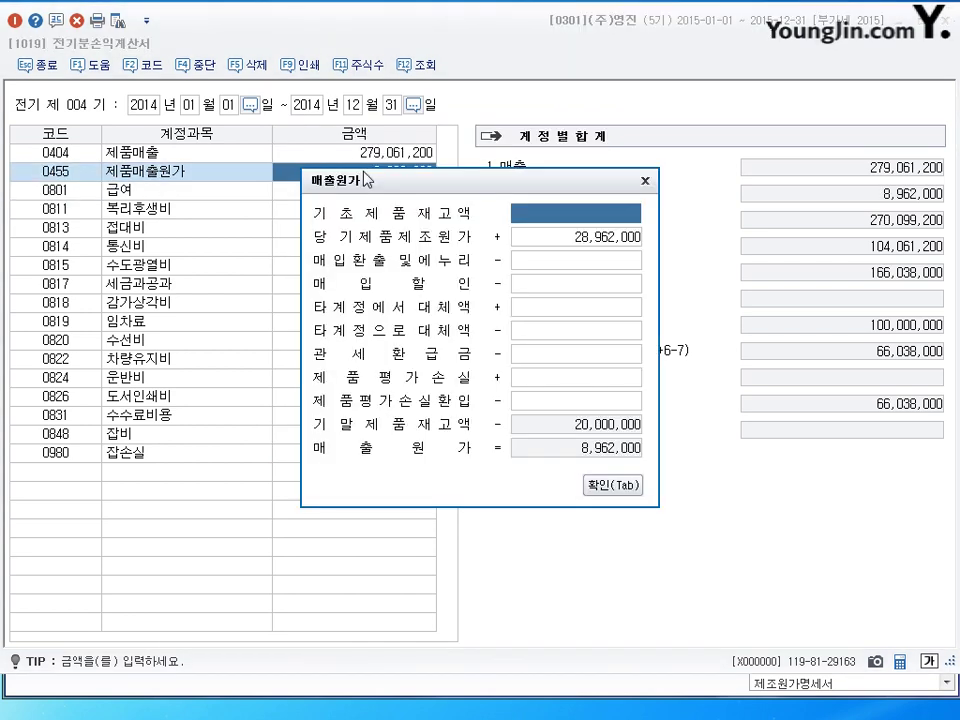
pyautogui.click(645, 180)
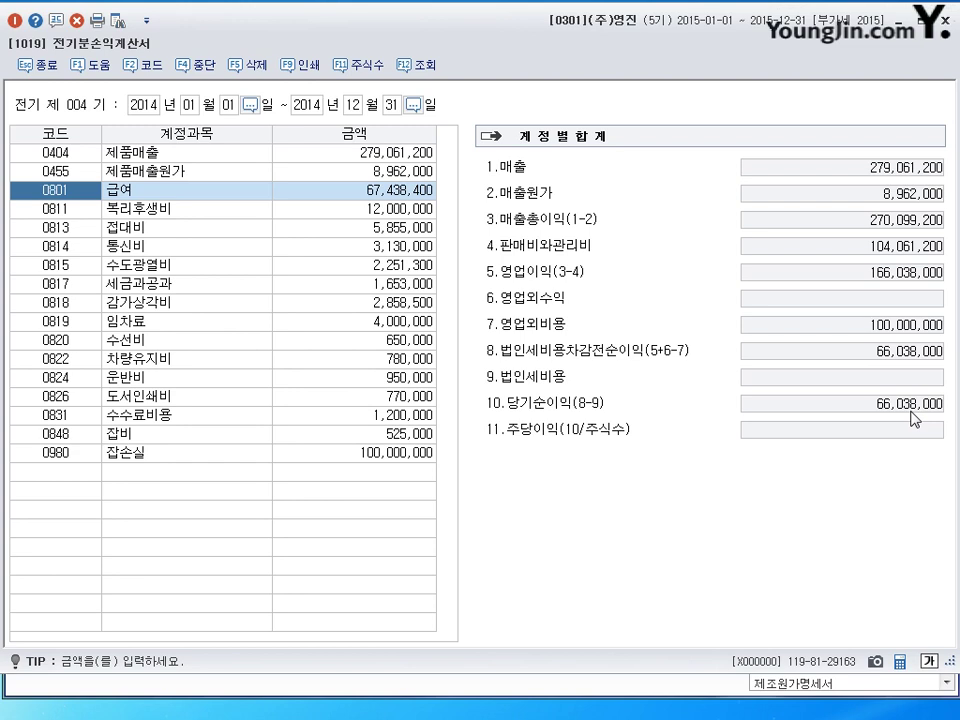
# - Load the 당기순이익 from 전기분손익계산서 into 전기분잉여금처분계산서 and check the 미처분이익잉여금 total before closing the statement
pyautogui.click(946, 19)
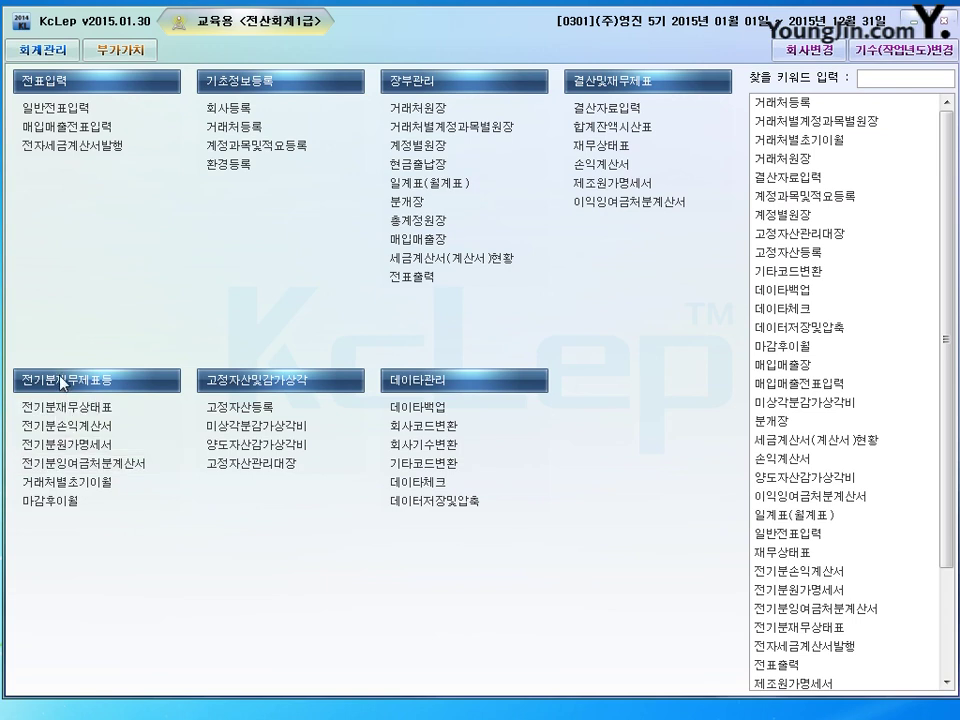
pyautogui.click(75, 464)
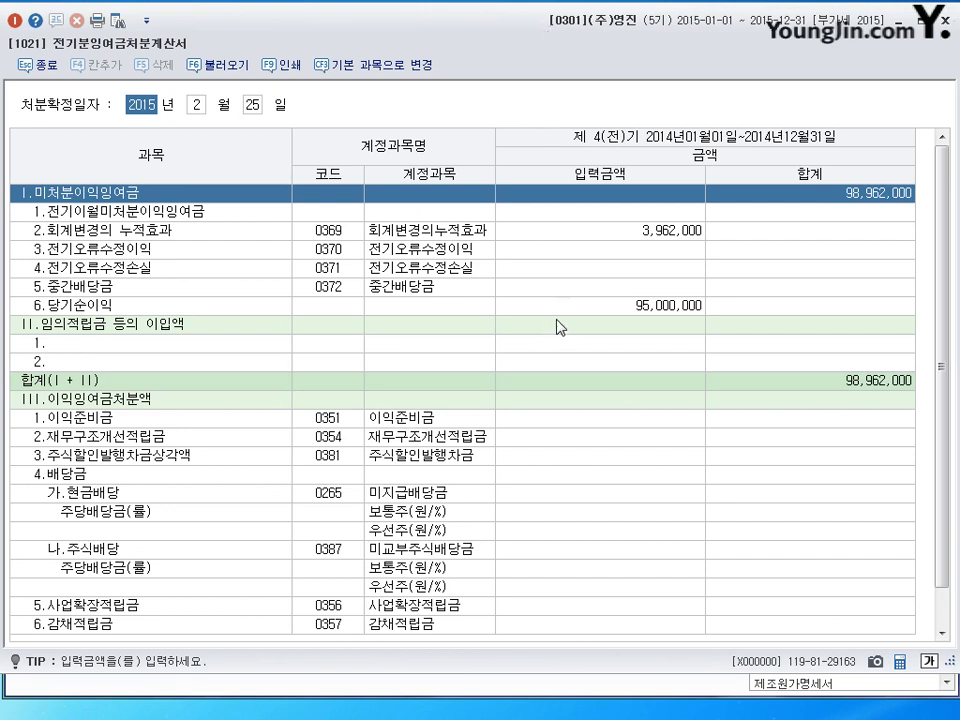
pyautogui.click(590, 311)
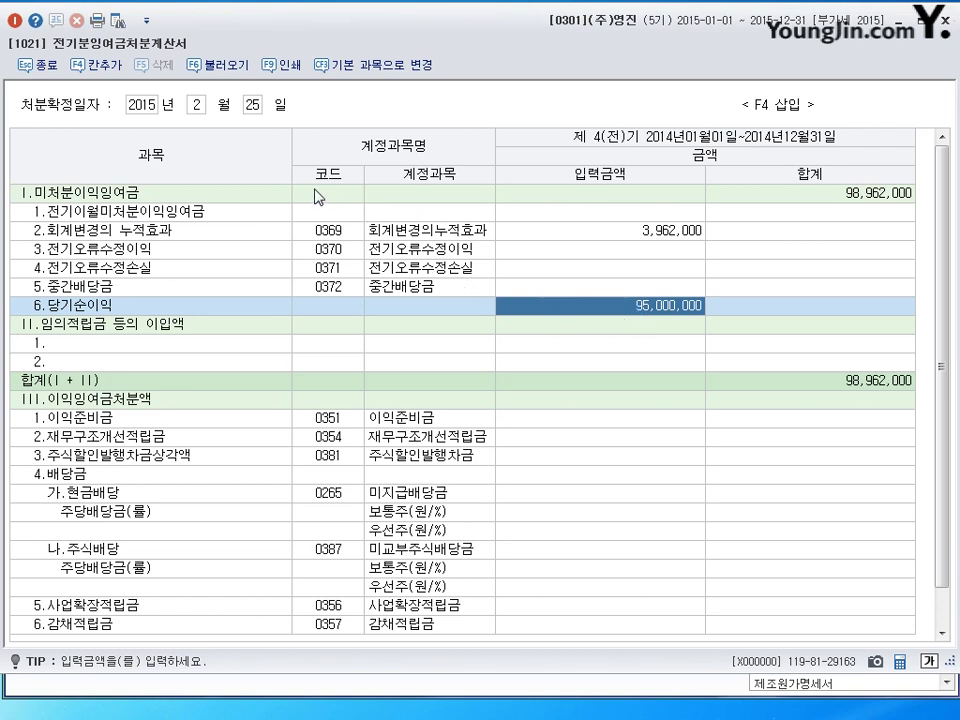
pyautogui.click(229, 70)
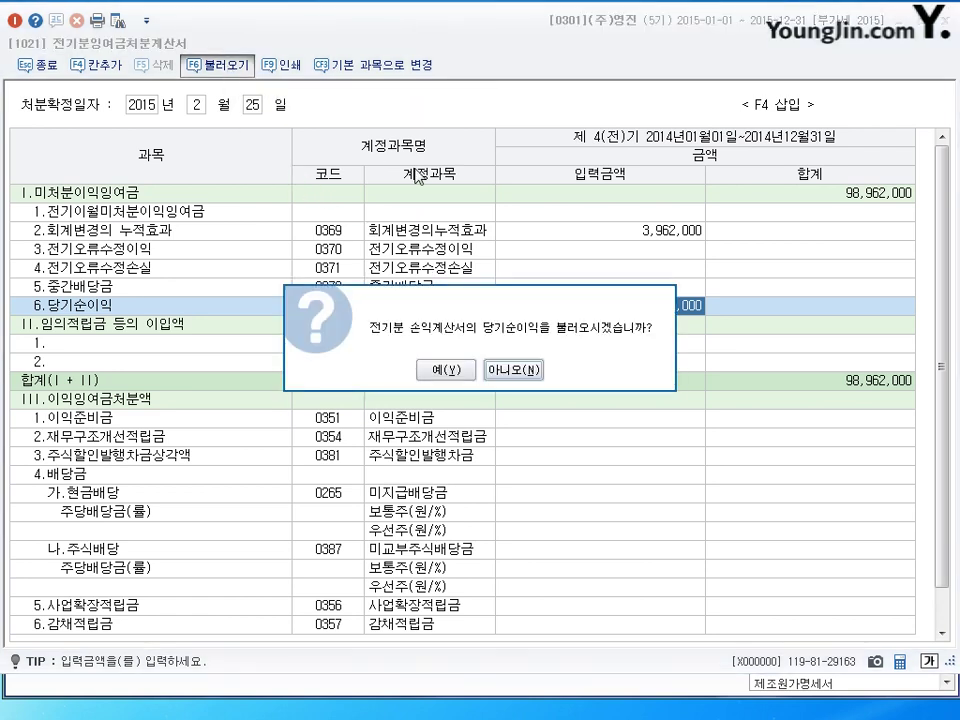
pyautogui.click(451, 368)
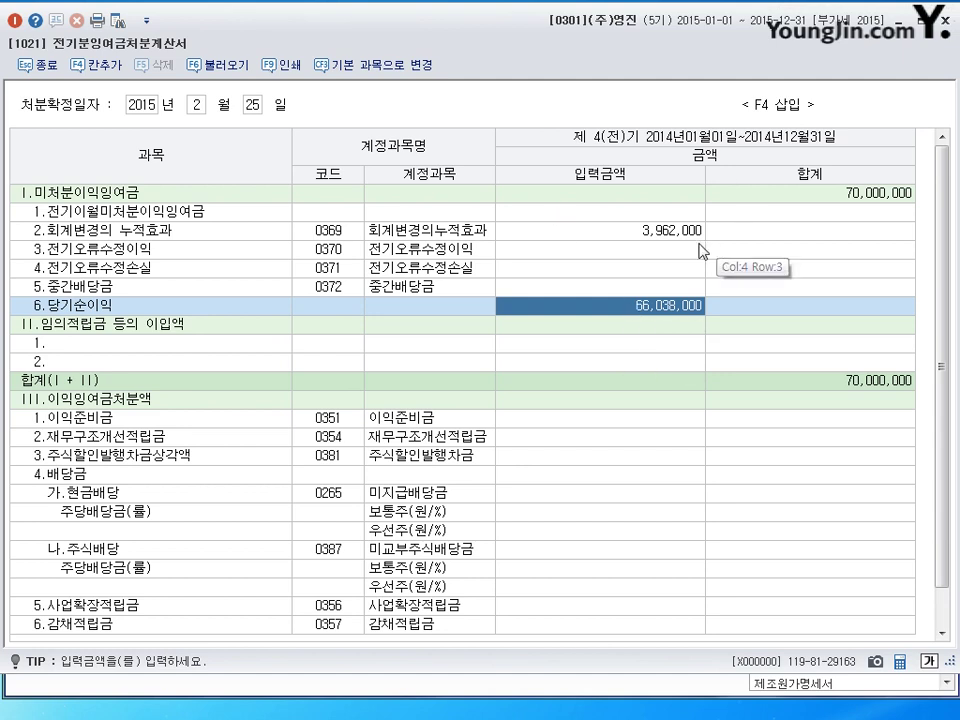
pyautogui.click(874, 196)
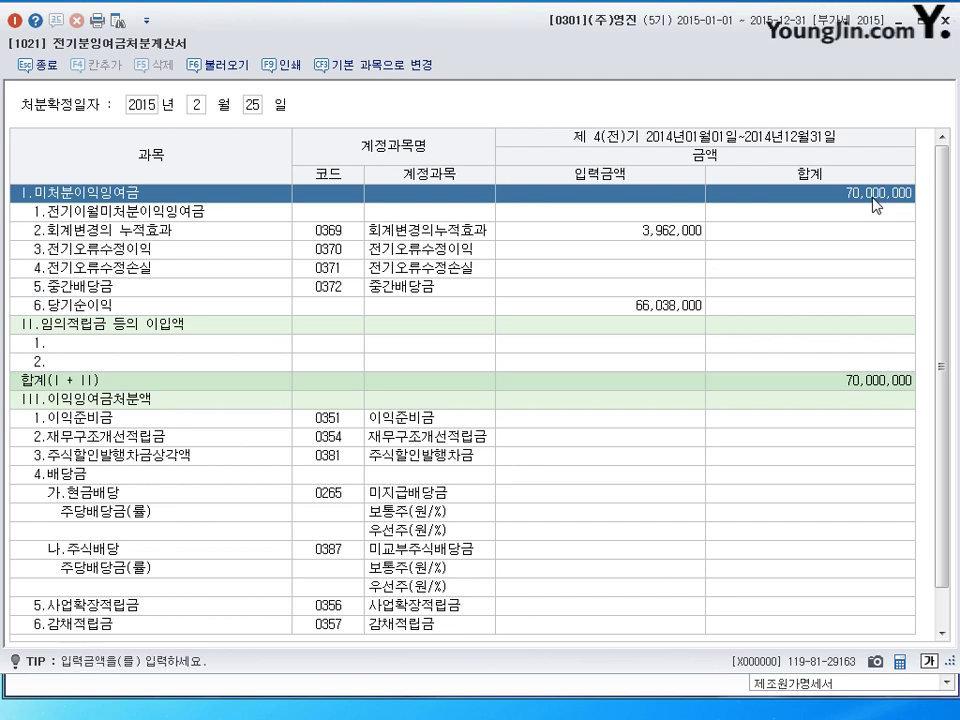
pyautogui.click(872, 198)
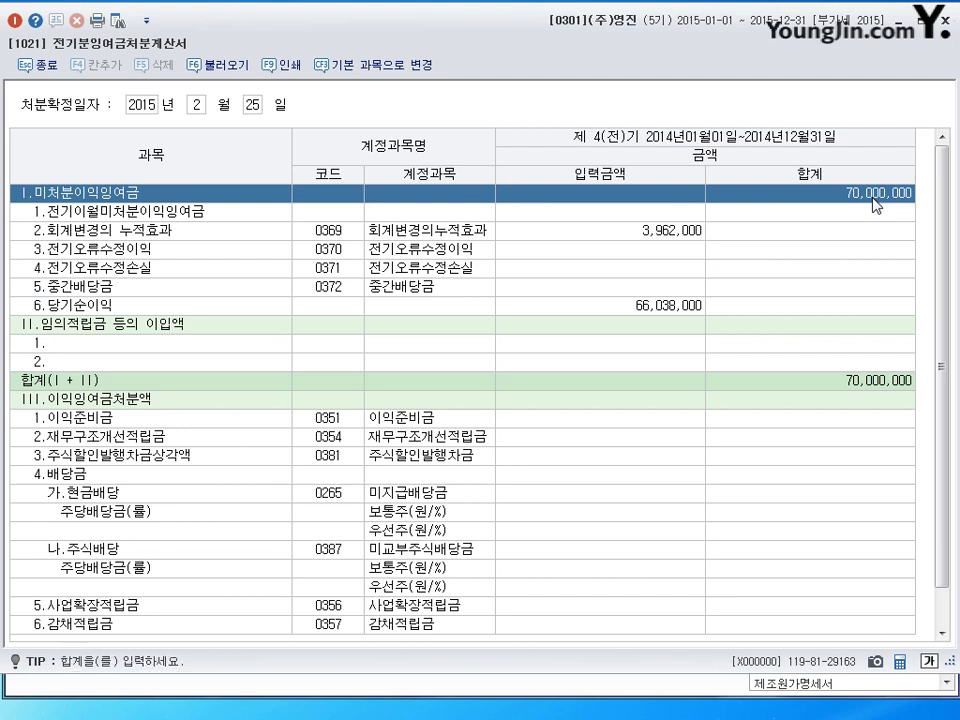
pyautogui.press('Left')
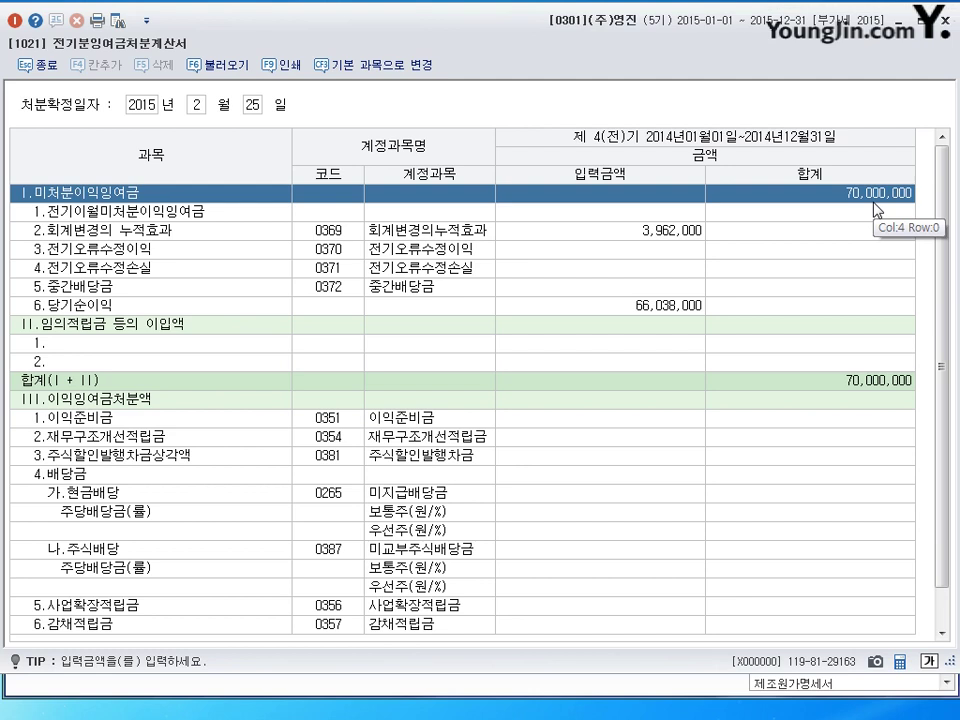
pyautogui.click(944, 18)
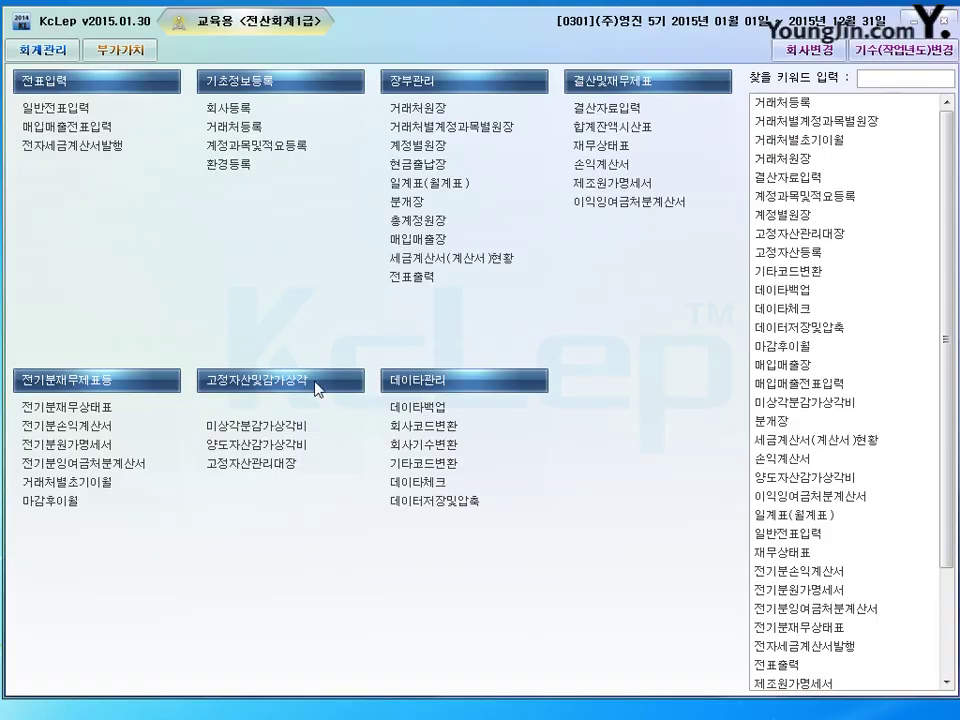
# - In 전기분재무상태표, widen the 계정과목 column under 부채 및 자본, set 이월이익잉여금 to 70,000,000, and close the statement
pyautogui.click(620, 187)
pyautogui.moveTo(505, 28); pyautogui.dragTo(661, 35)
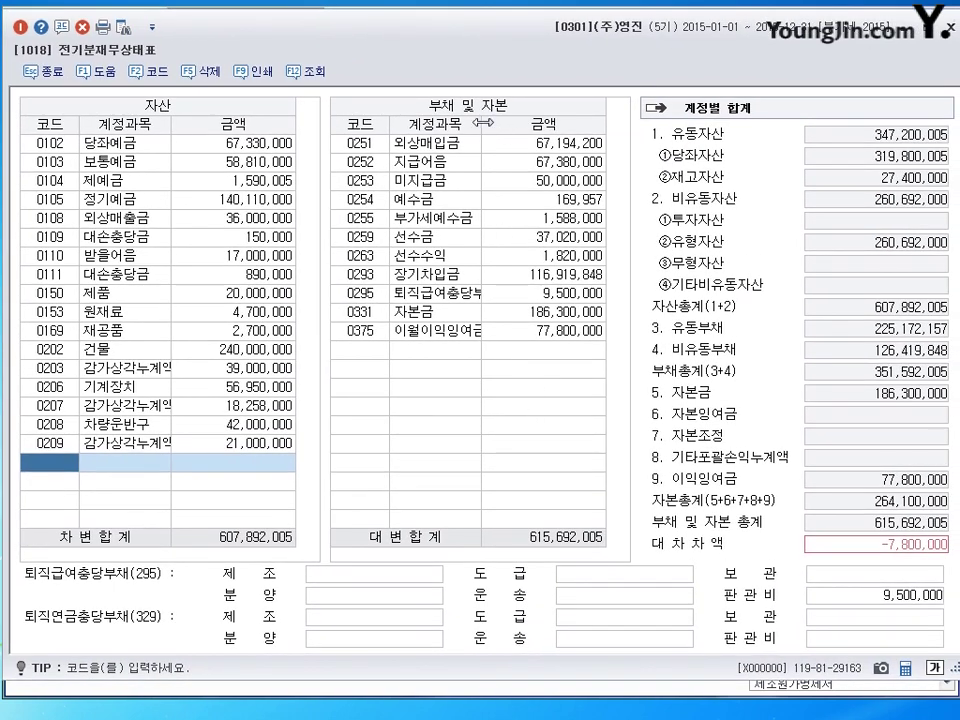
pyautogui.moveTo(484, 128); pyautogui.dragTo(494, 133)
pyautogui.click(430, 330)
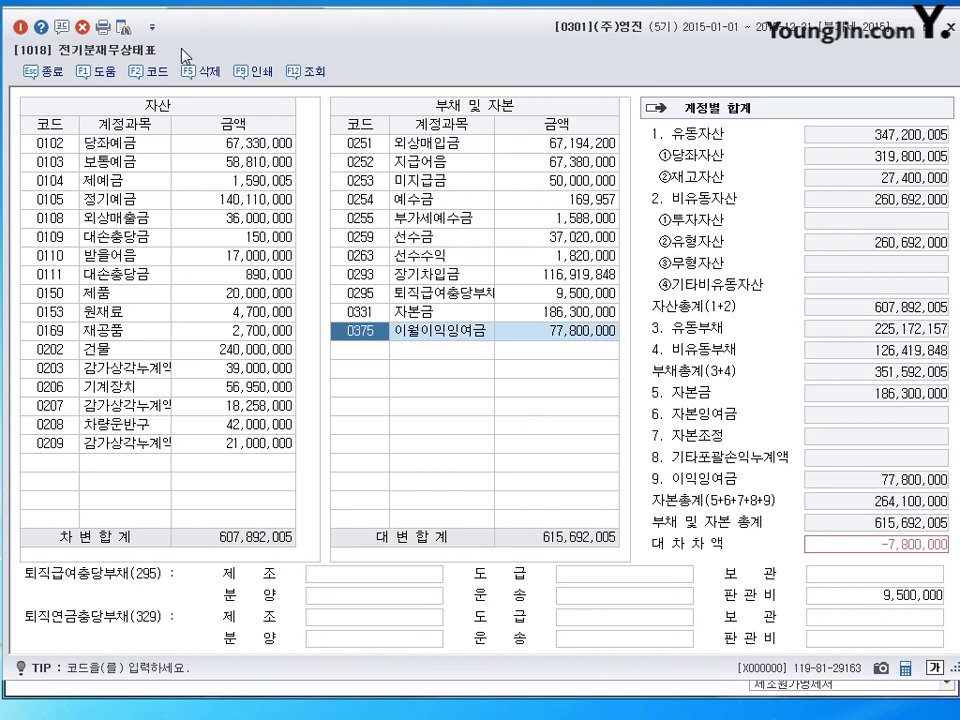
pyautogui.press('Return')
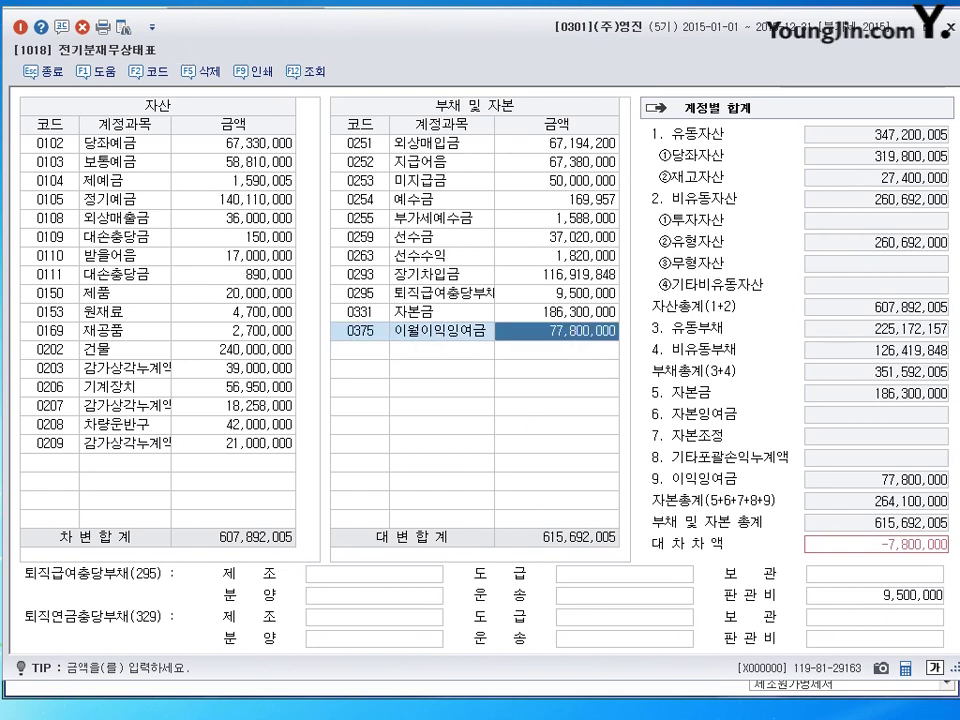
pyautogui.write('70,000,000')
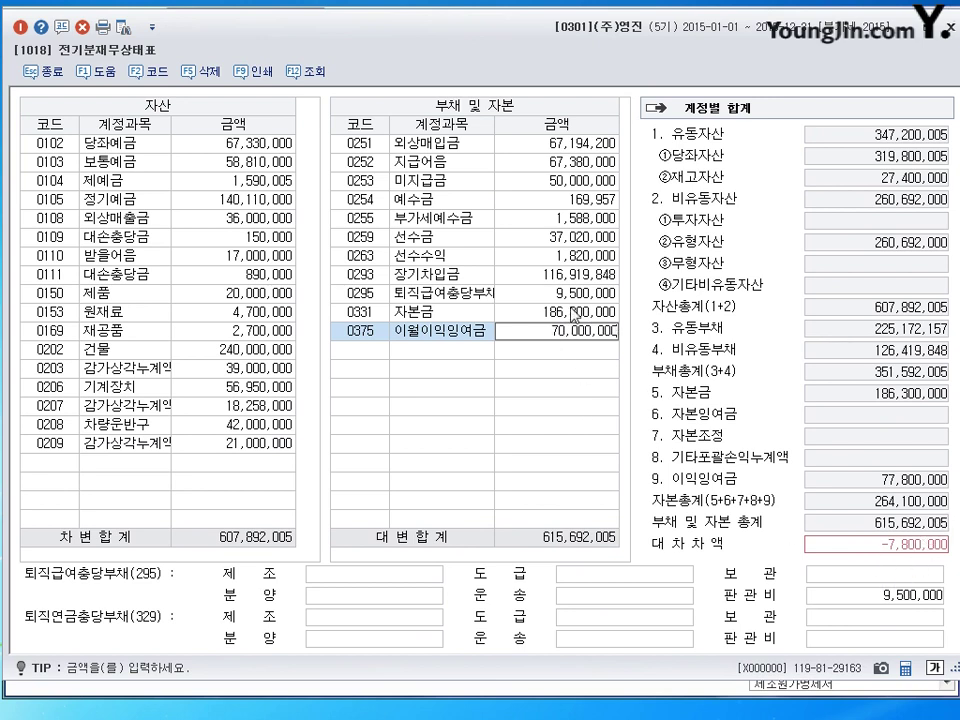
pyautogui.press('Return')
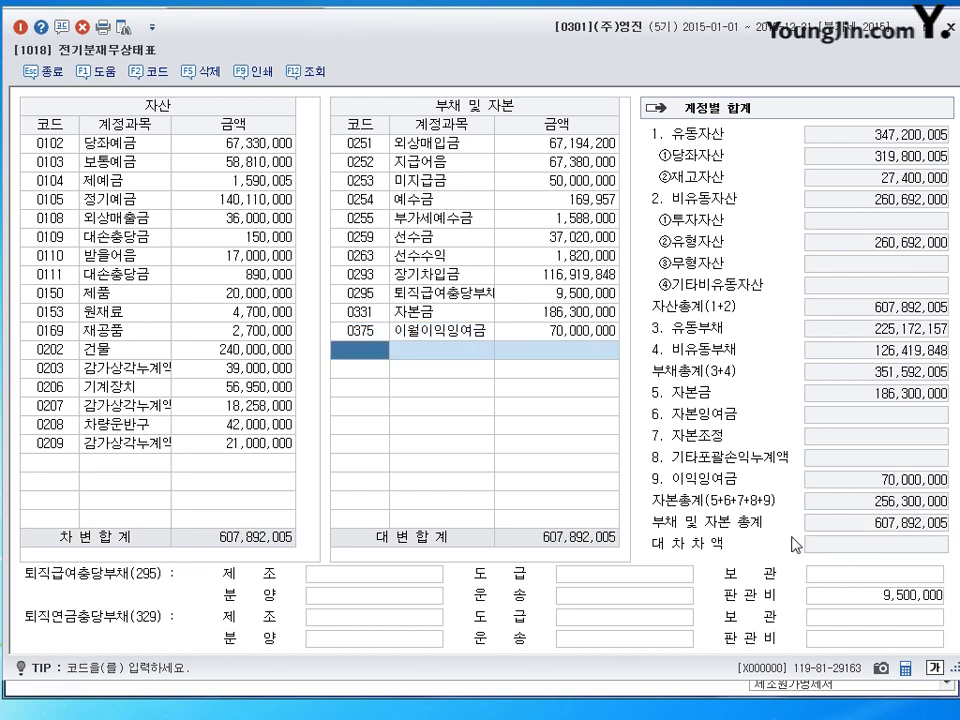
pyautogui.click(443, 333)
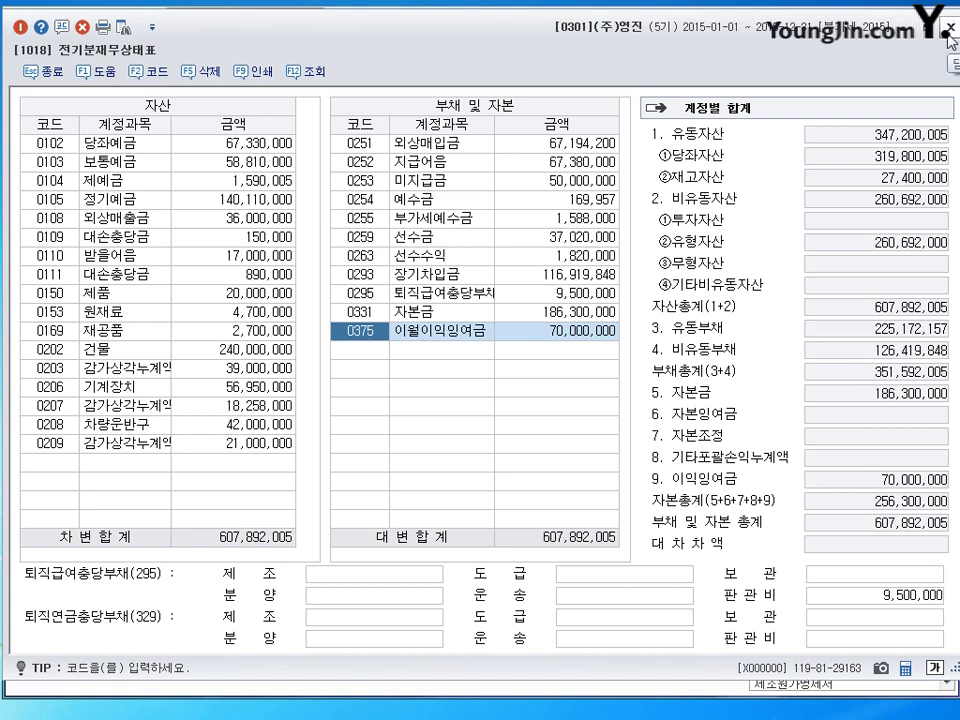
pyautogui.press('Escape')
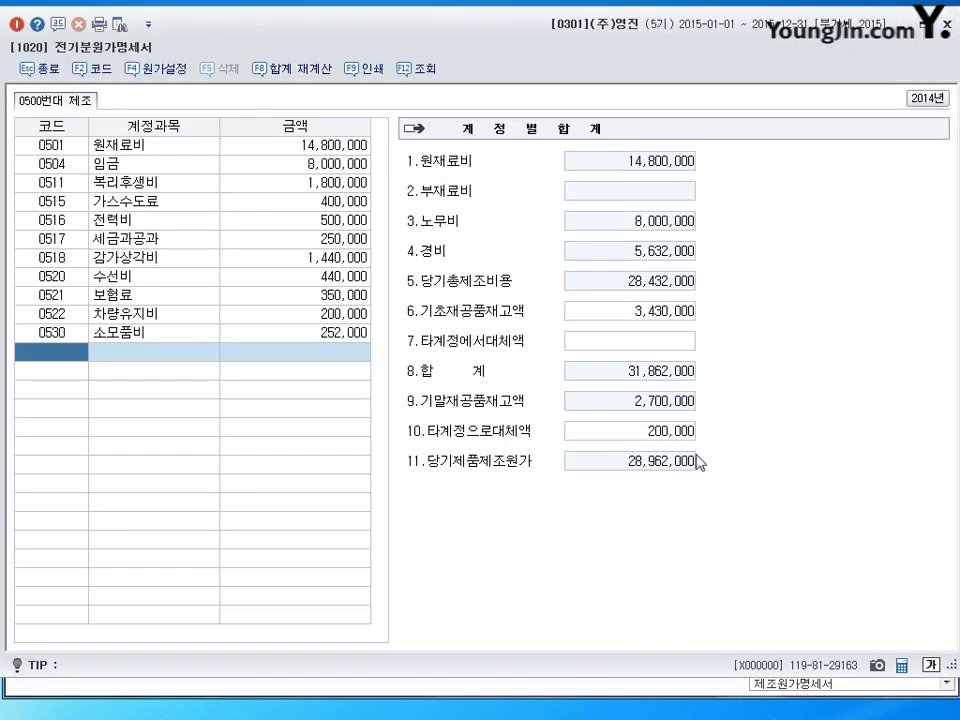
# - Close 전기분원가명세서 and recheck 당기제품제조원가 in the 매출원가 breakdown of 전기분손익계산서
pyautogui.click(946, 24)
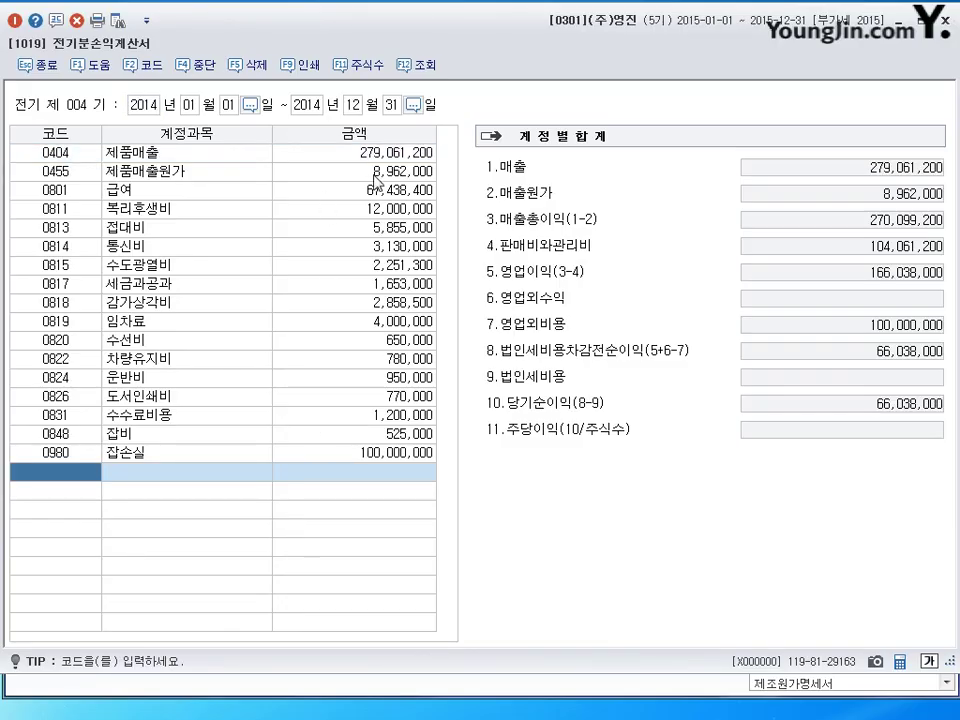
pyautogui.click(372, 172)
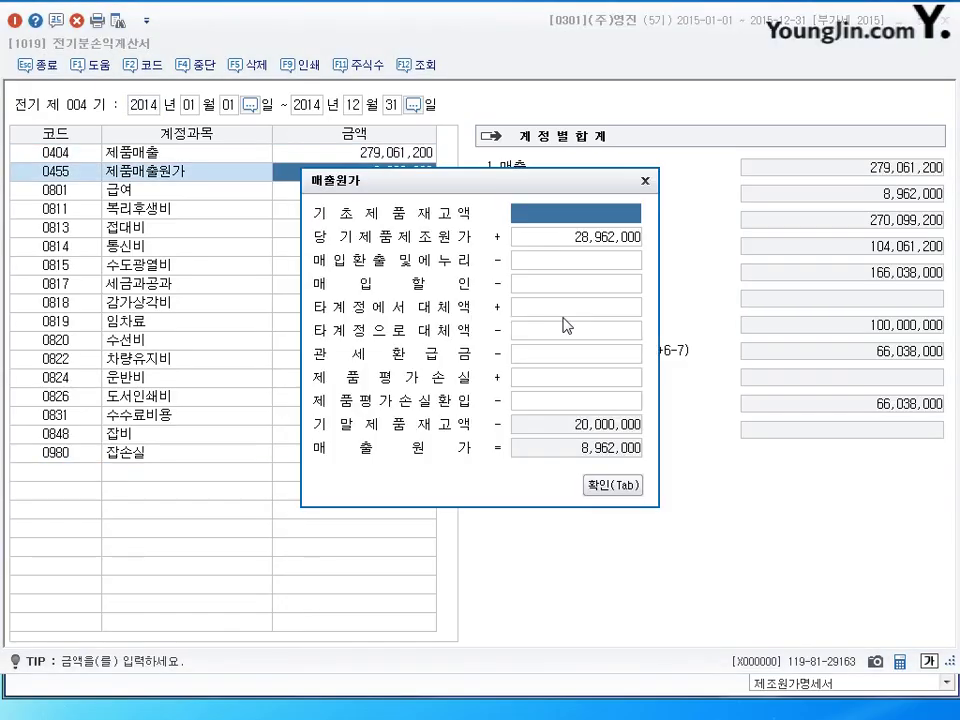
pyautogui.click(580, 242)
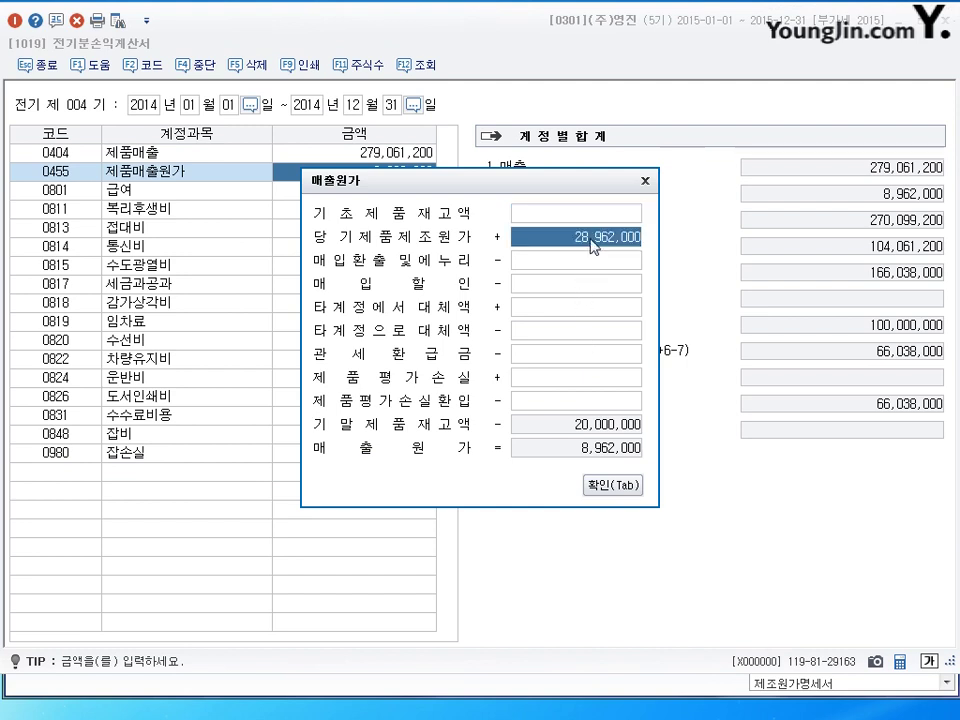
pyautogui.click(622, 485)
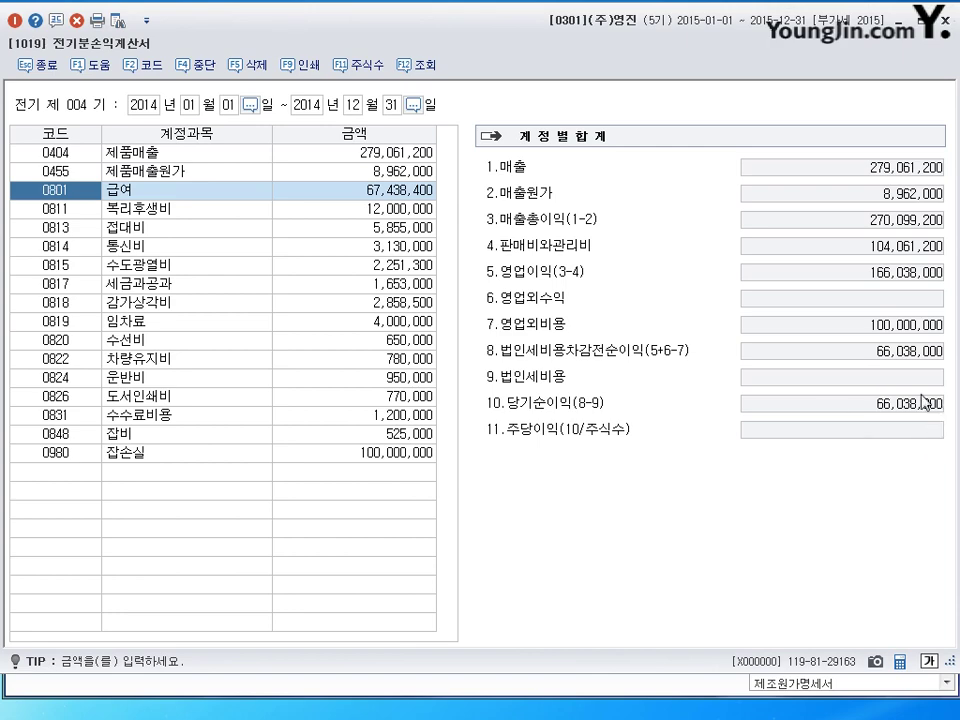
pyautogui.click(955, 19)
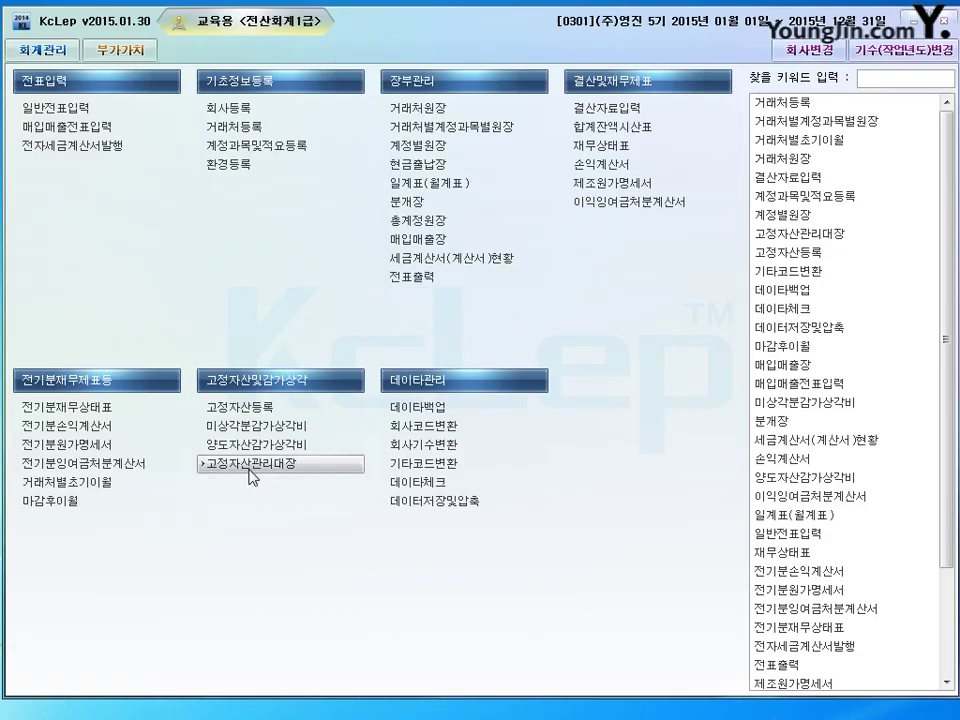
# - Review 당기순이익 and the 미처분이익잉여금 total in 전기분잉여금처분계산서, and close the statement
pyautogui.click(116, 470)
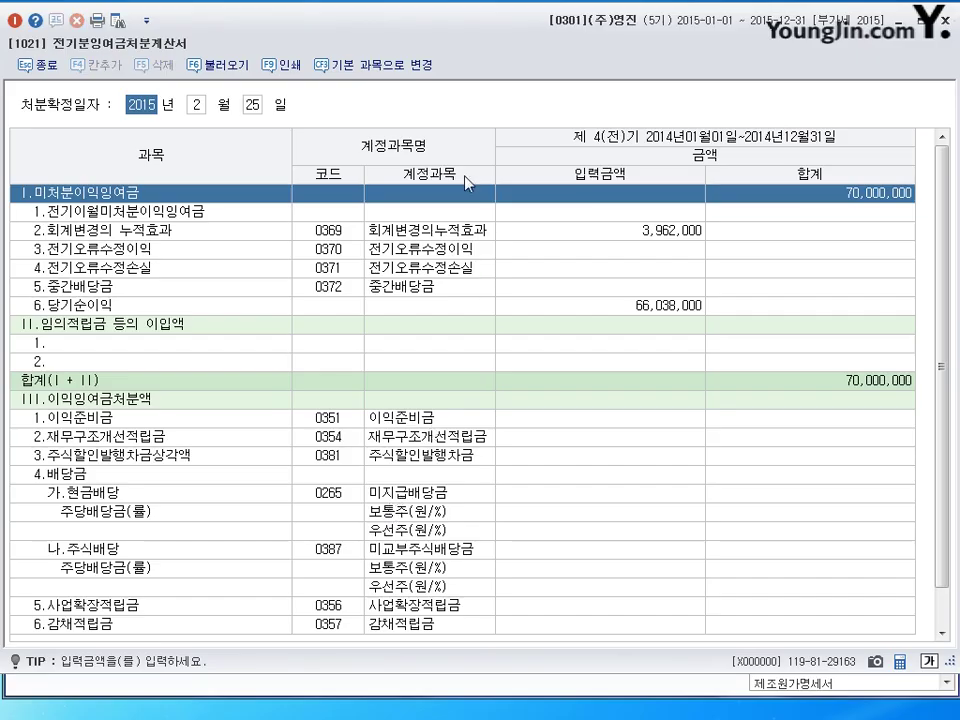
pyautogui.click(657, 312)
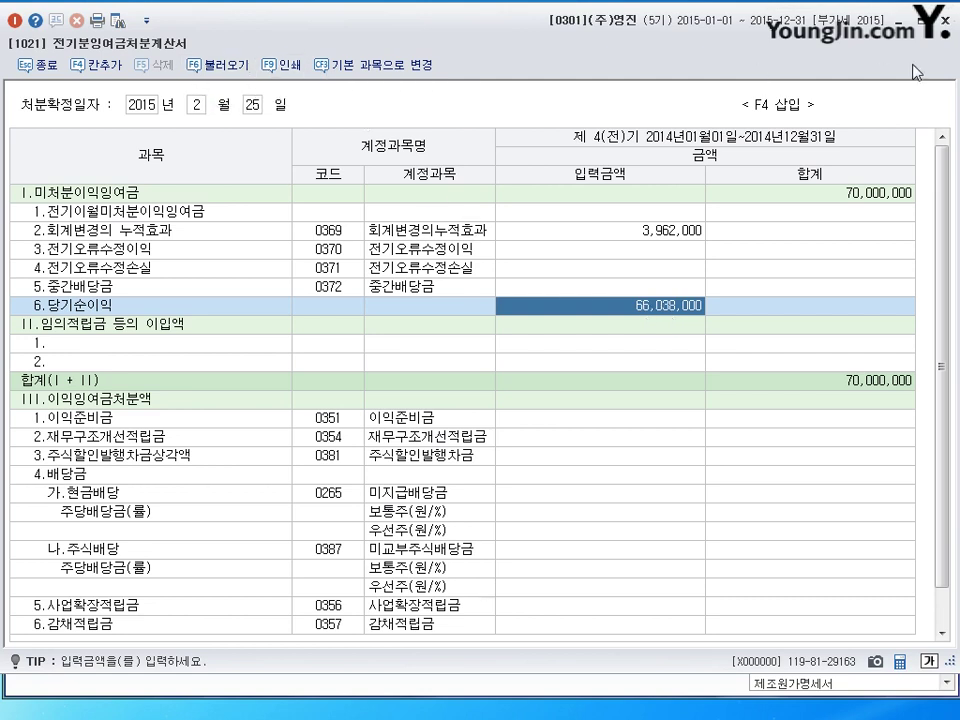
pyautogui.click(946, 18)
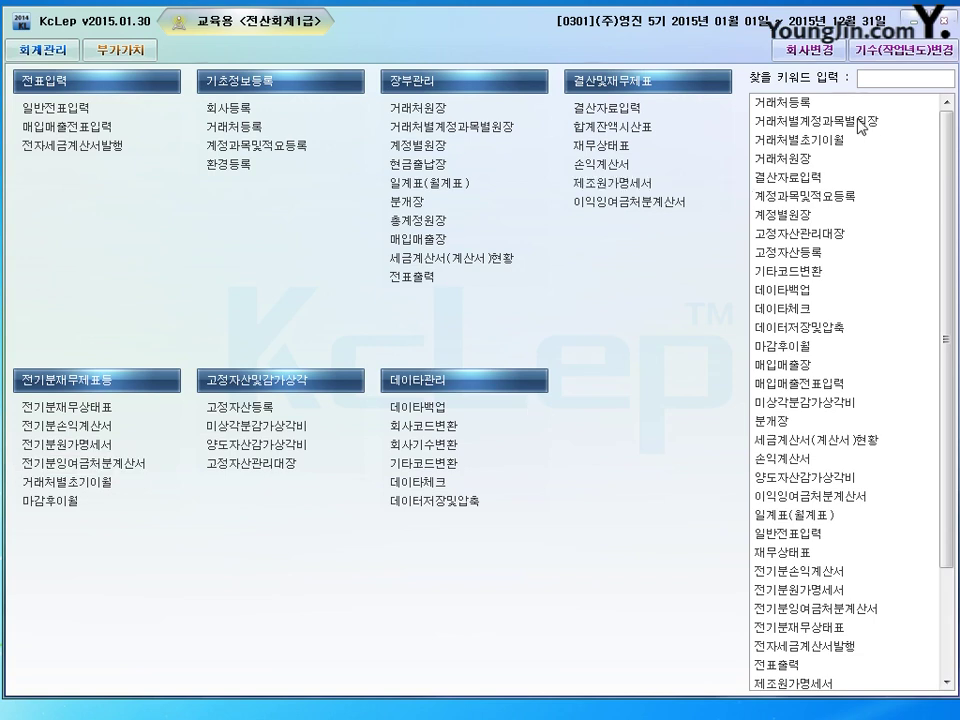
pyautogui.click(690, 203)
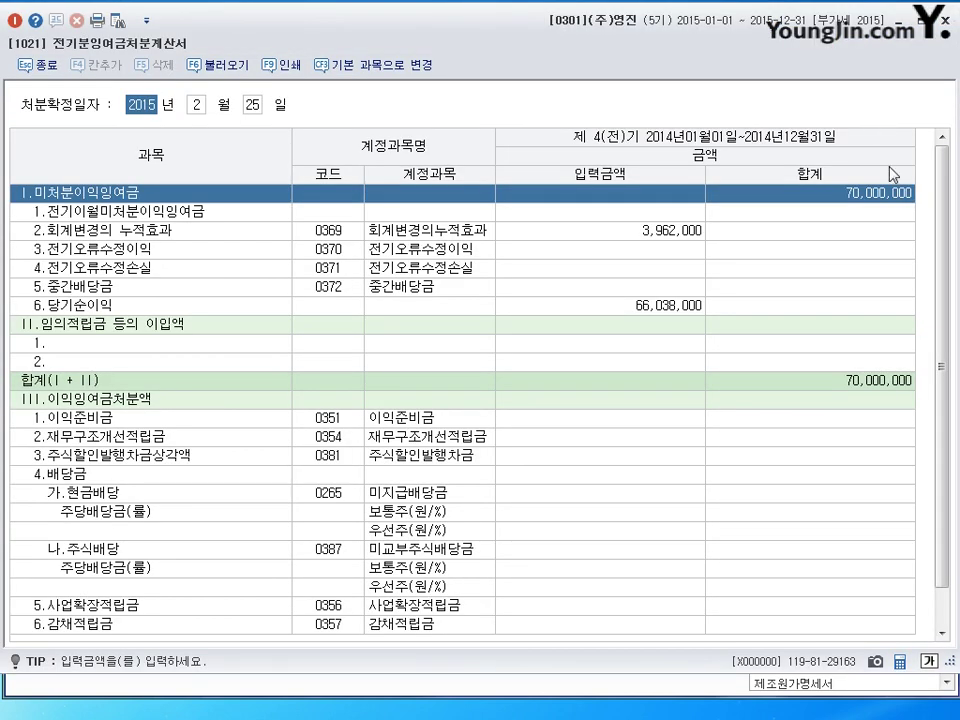
pyautogui.click(945, 18)
# - Verify the 이월이익잉여금 amount in 전기분재무상태표 and close the statement
pyautogui.click(82, 411)
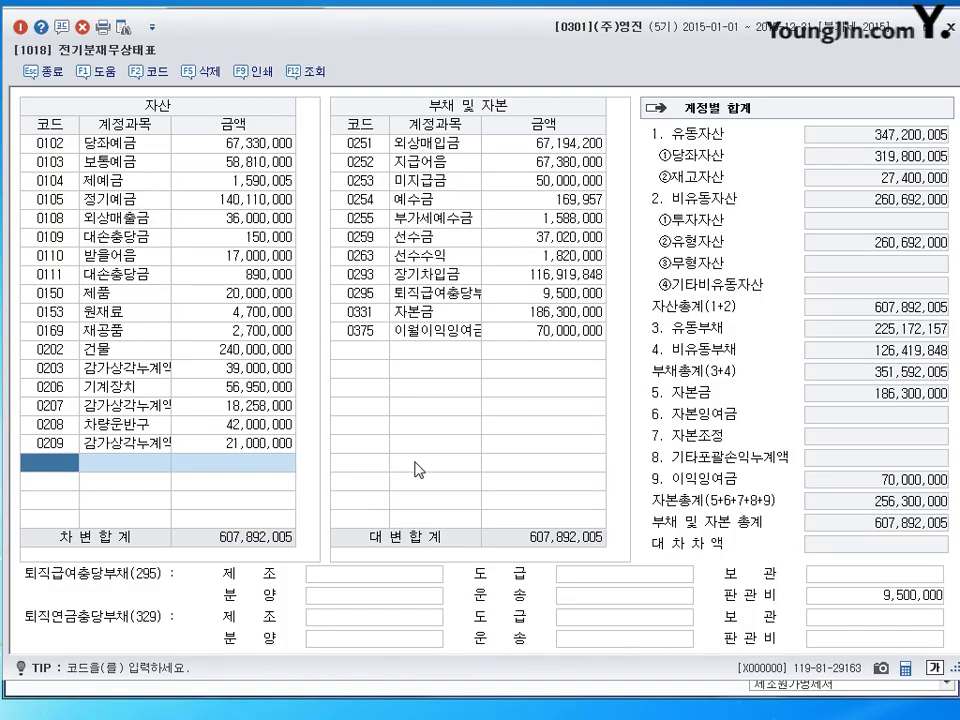
pyautogui.click(405, 332)
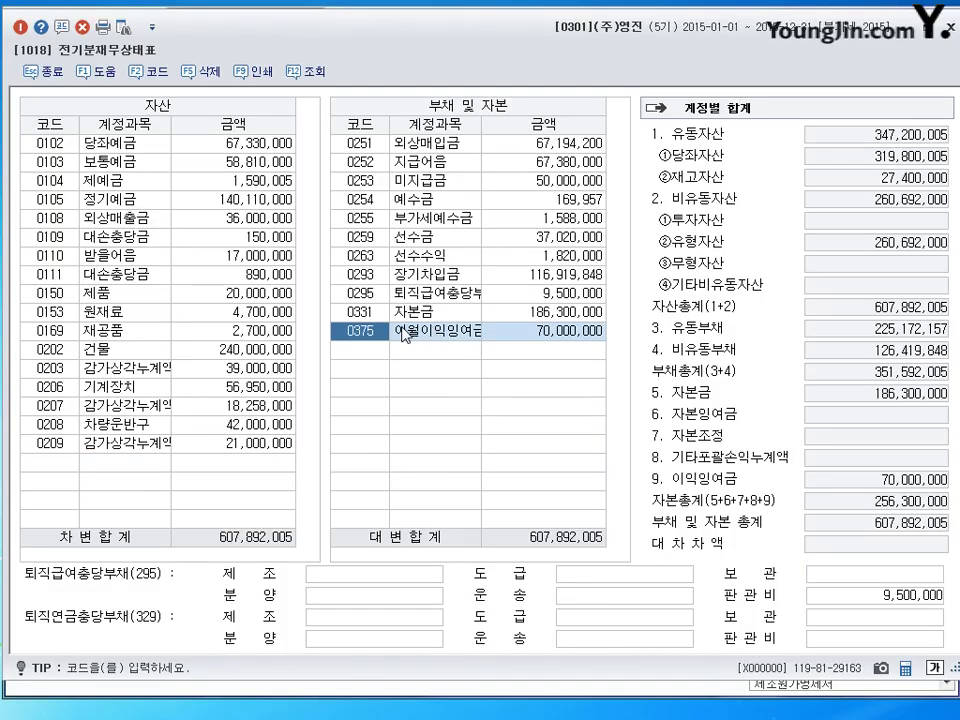
pyautogui.click(557, 340)
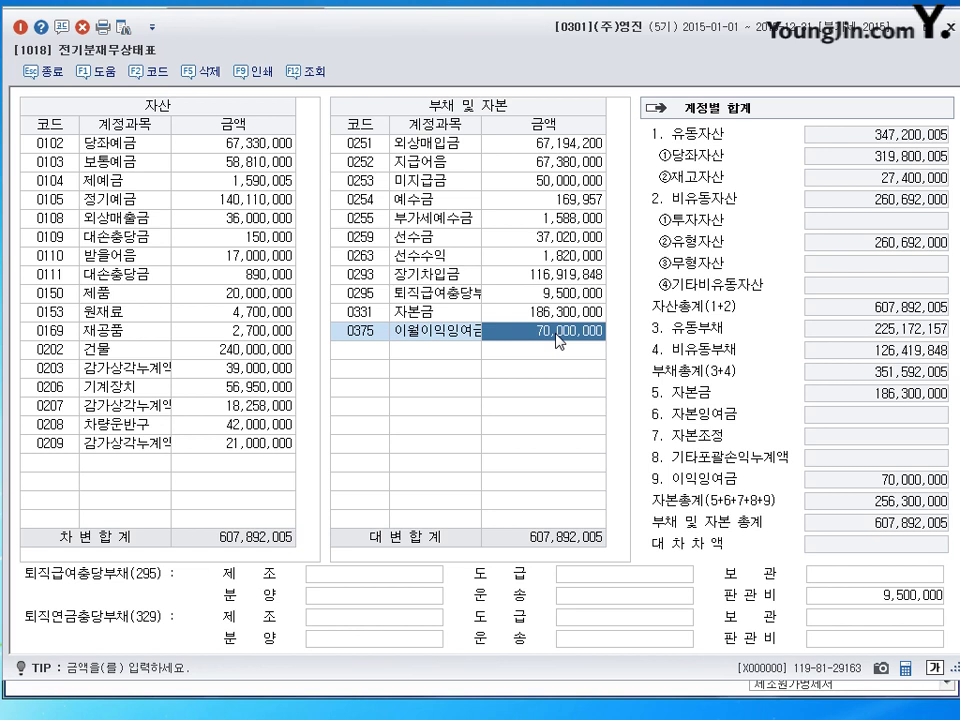
pyautogui.click(945, 25)
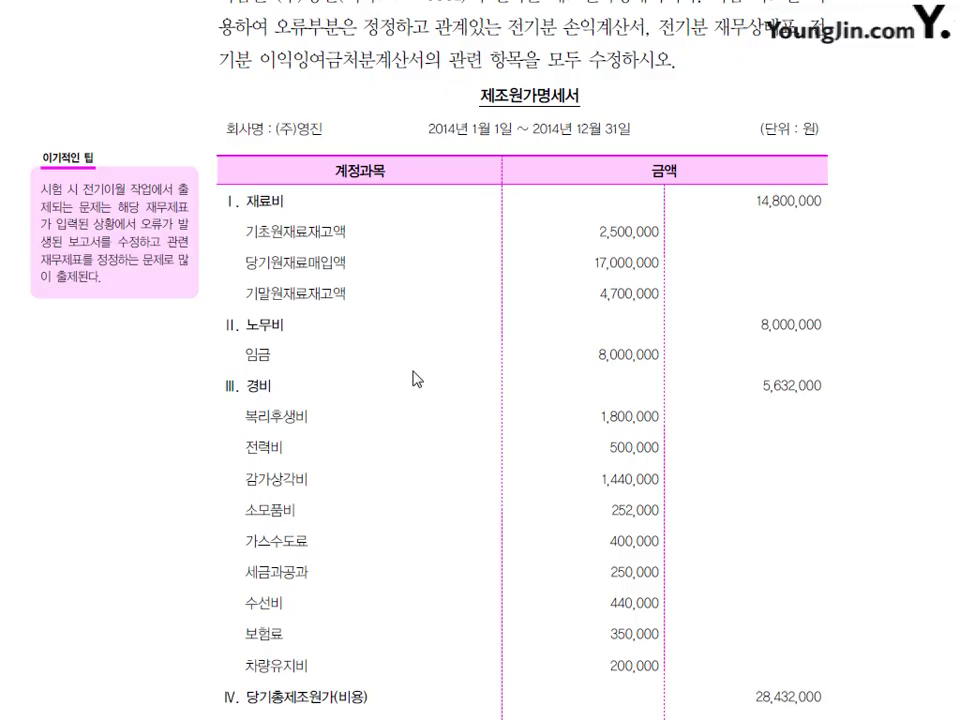
# - In the textbook document, read through the solution steps and the explanation and diagram of how the four financial statements relate
pyautogui.scroll(-5, 414, 379)
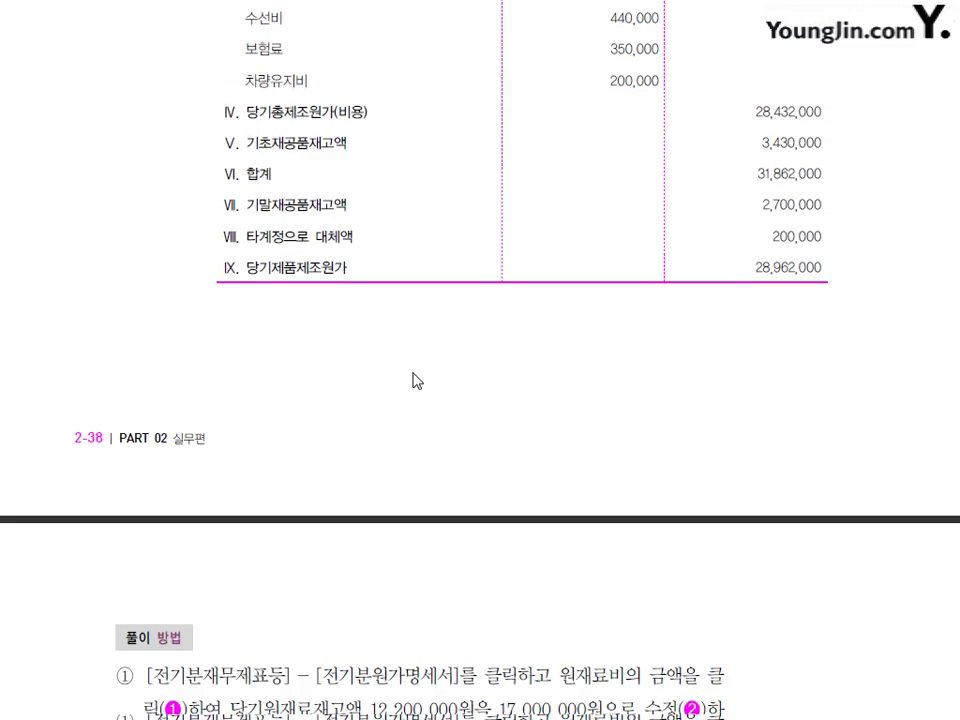
pyautogui.scroll(-15, 414, 379)
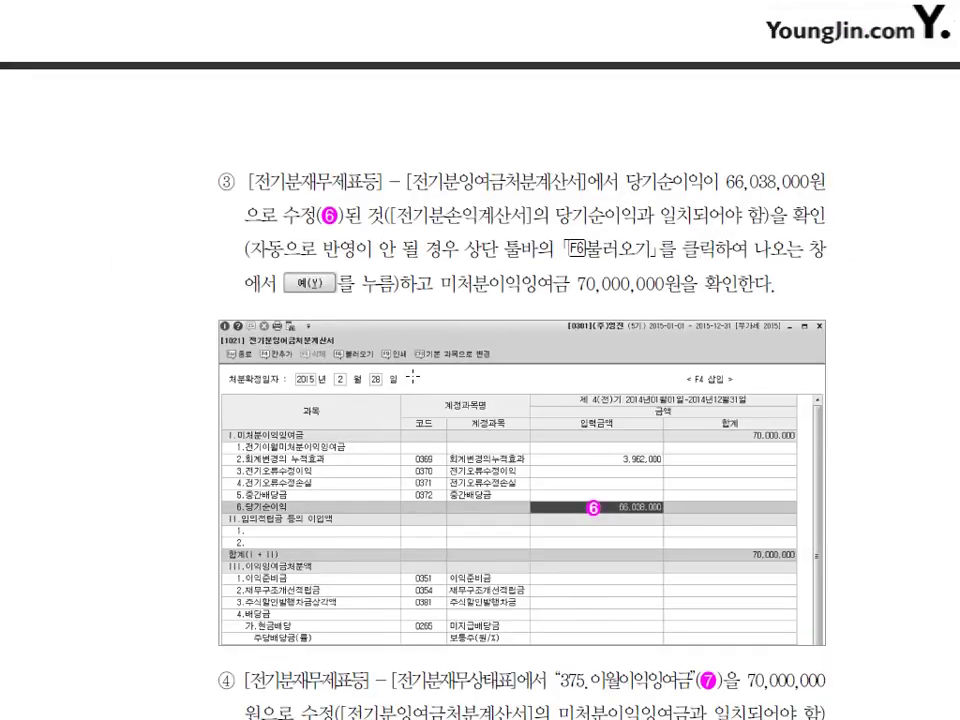
pyautogui.scroll(-15, 413, 378)
pyautogui.scroll(1, 377, 375)
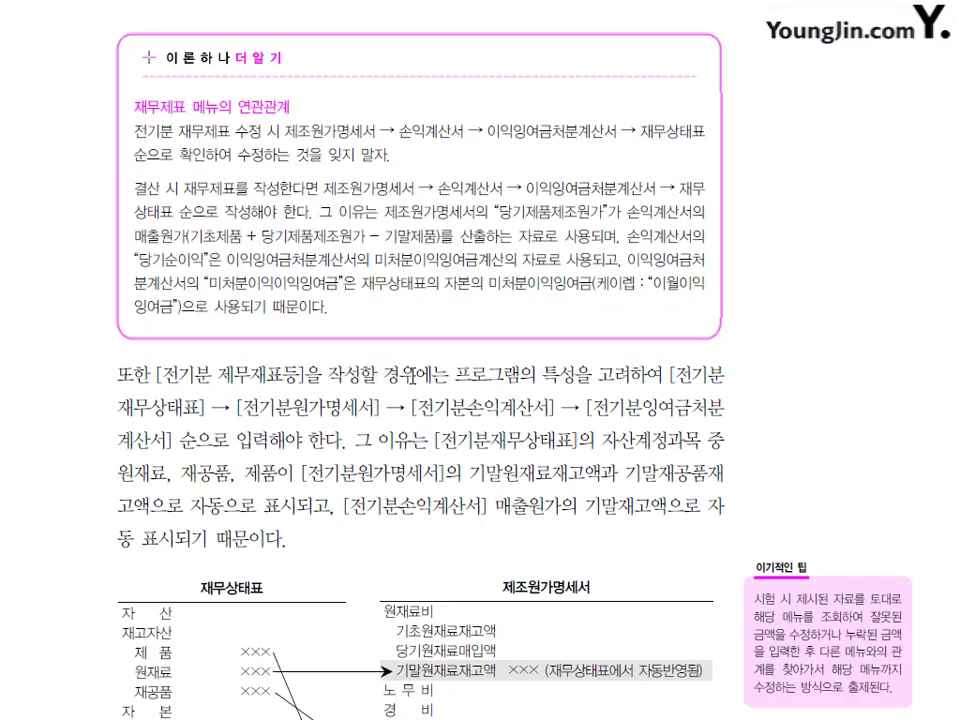
pyautogui.scroll(-5, 414, 377)
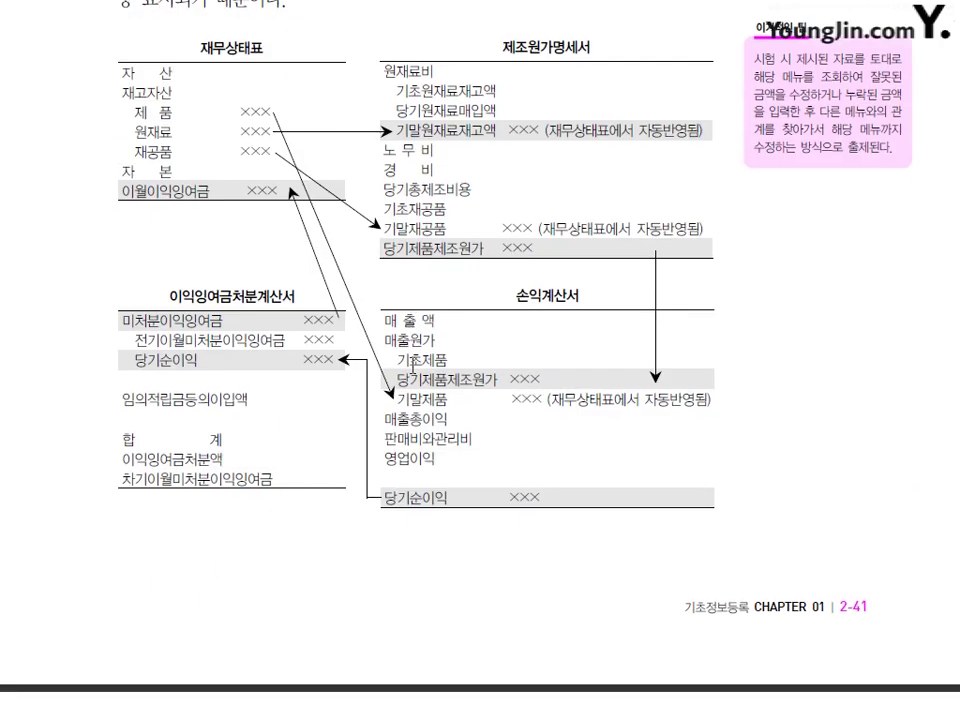
pyautogui.scroll(1, 403, 358)
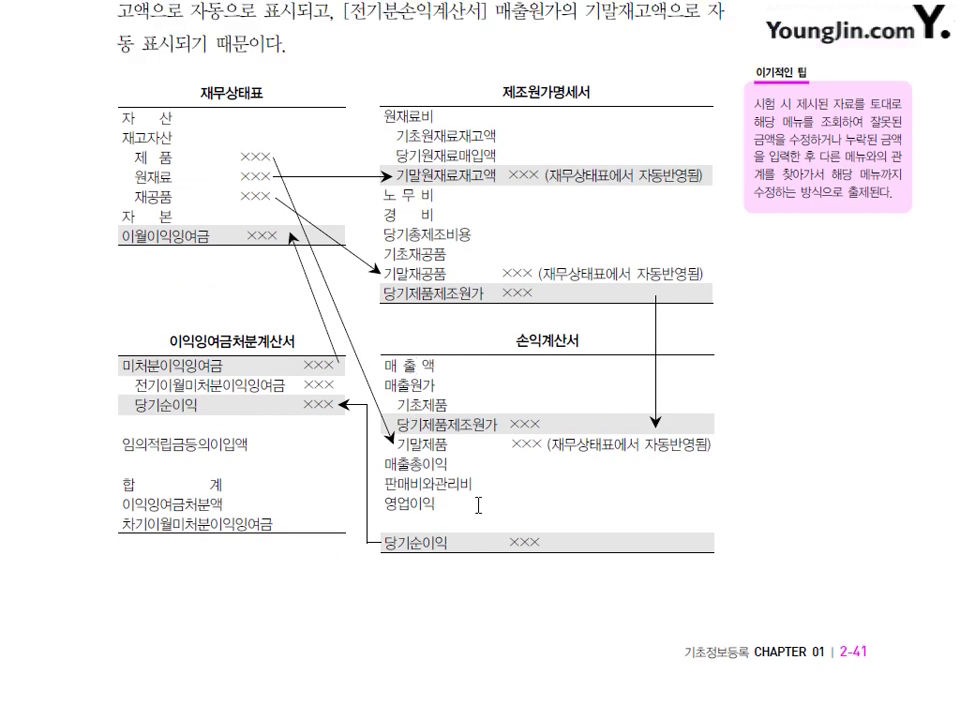
pyautogui.scroll(1, 477, 500)
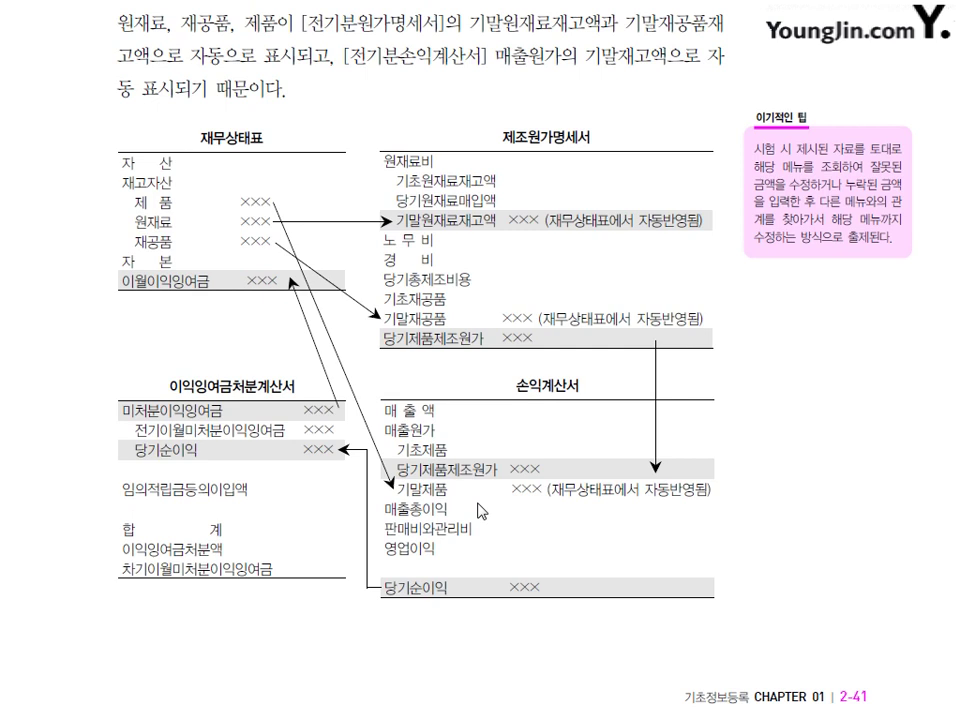
pyautogui.scroll(4, 481, 511)
pyautogui.scroll(4, 478, 500)
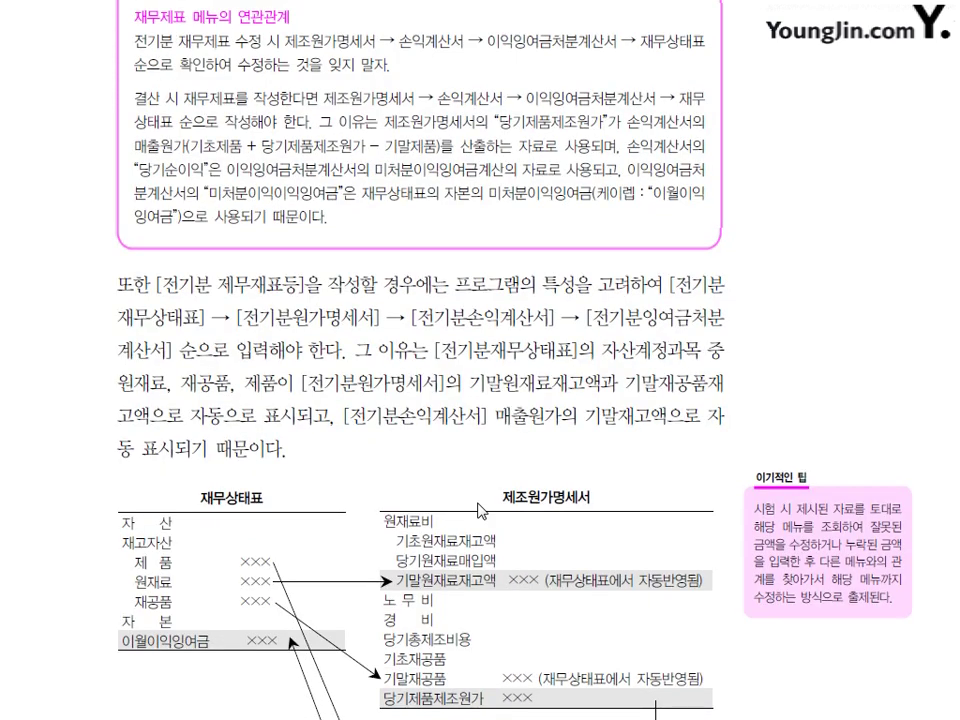